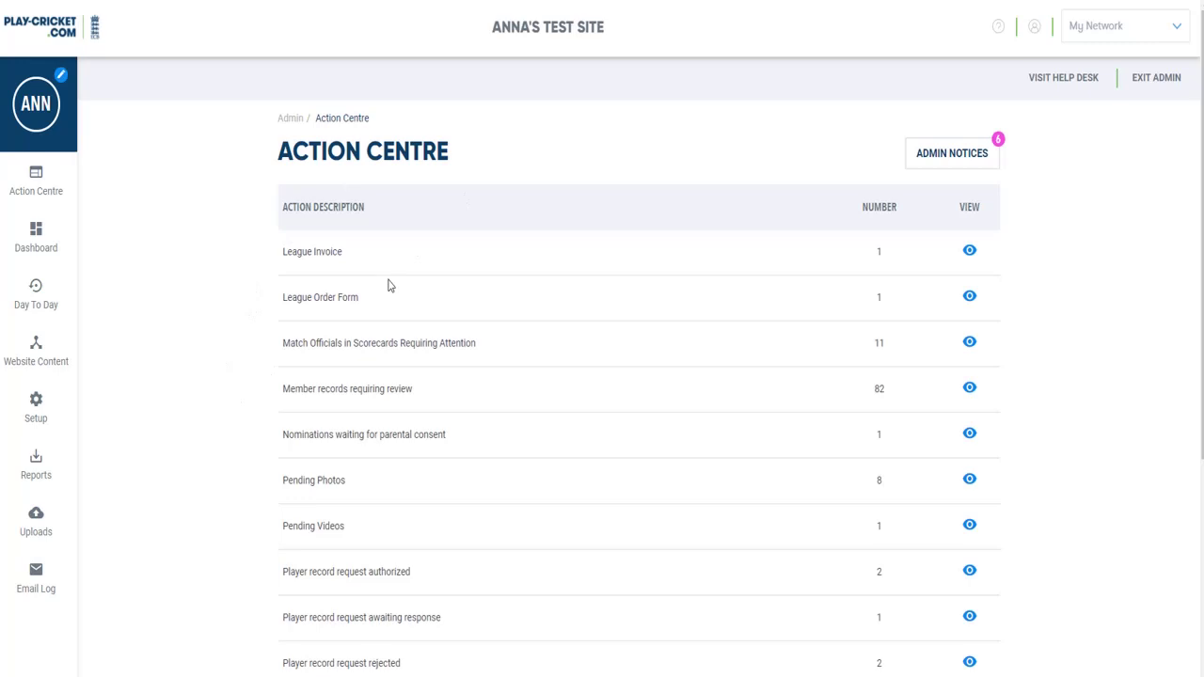
Step: Go to Page Builder under Template Config in the Website Content sidebar menu
mouse_move(51, 352)
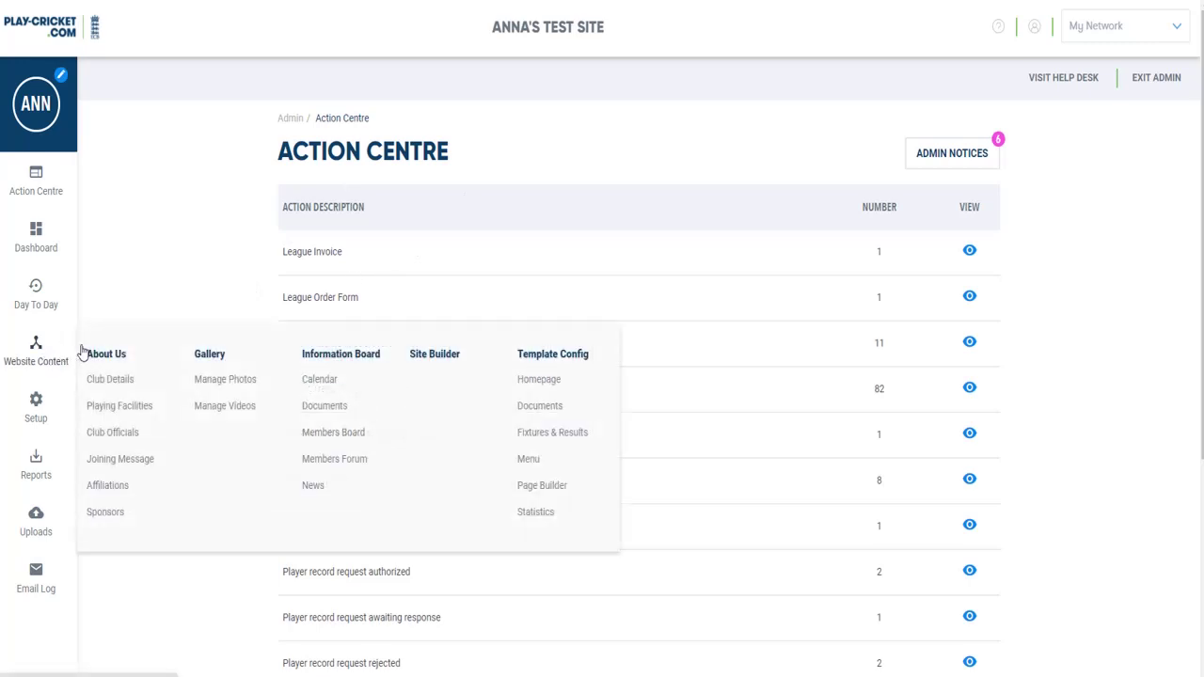
click(541, 485)
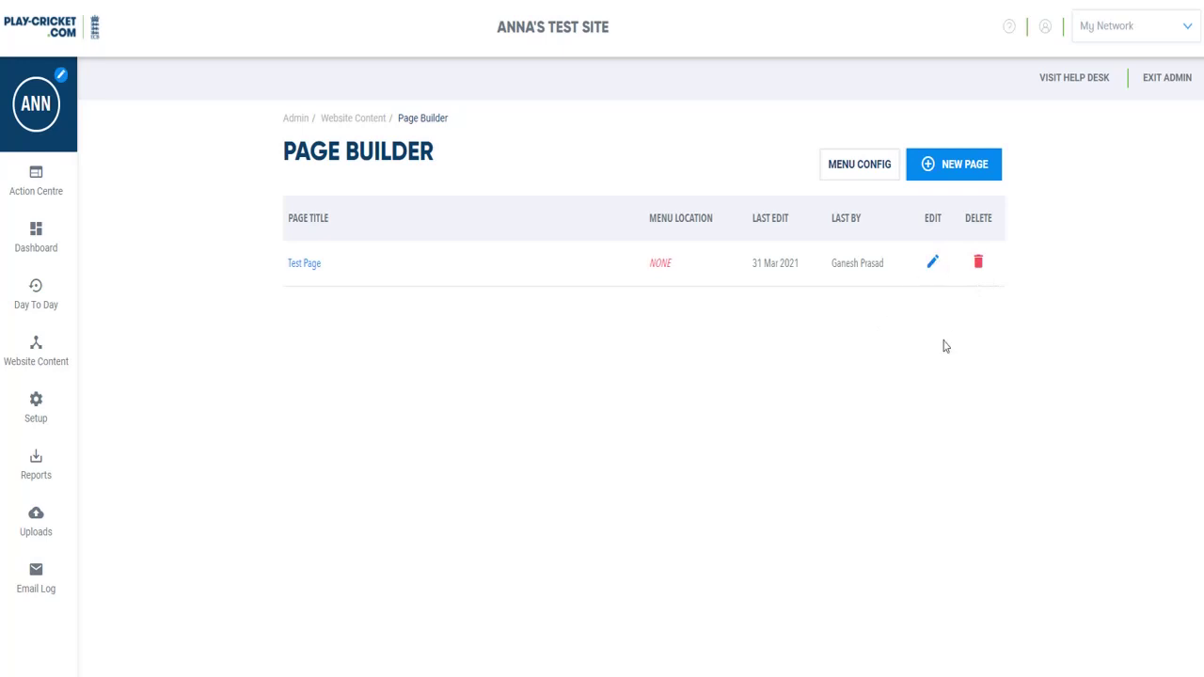
Step: Create a new custom page named 'Junior Activities' and continue to the template choices
click(929, 165)
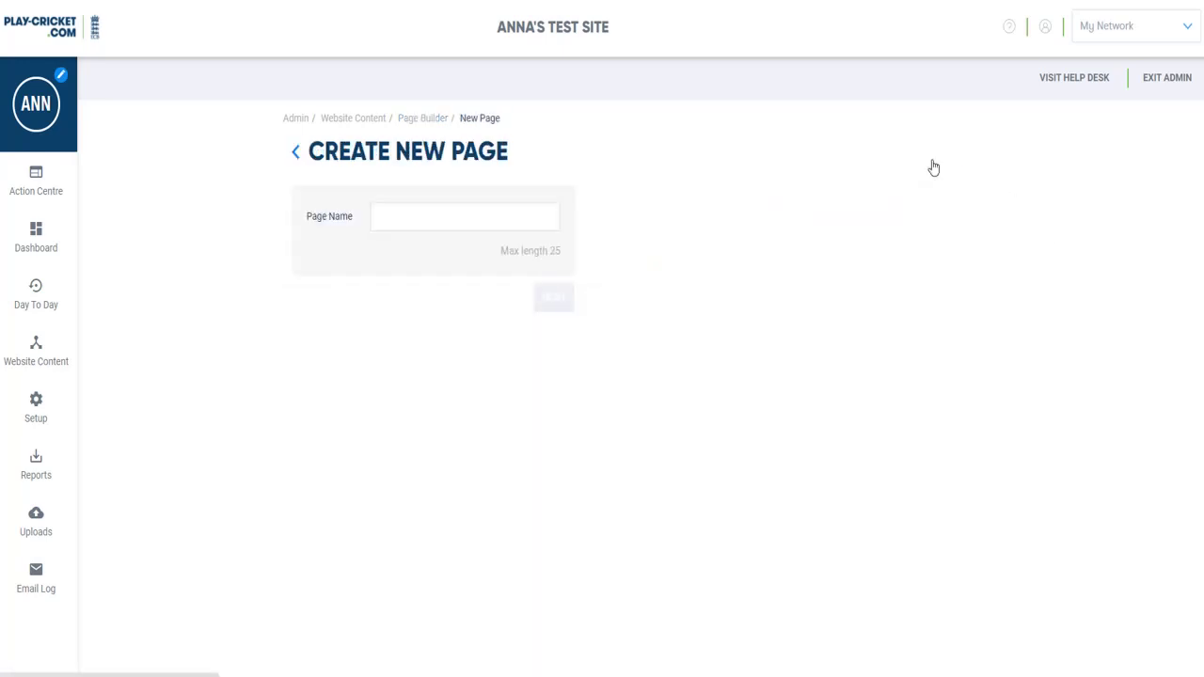
click(405, 218)
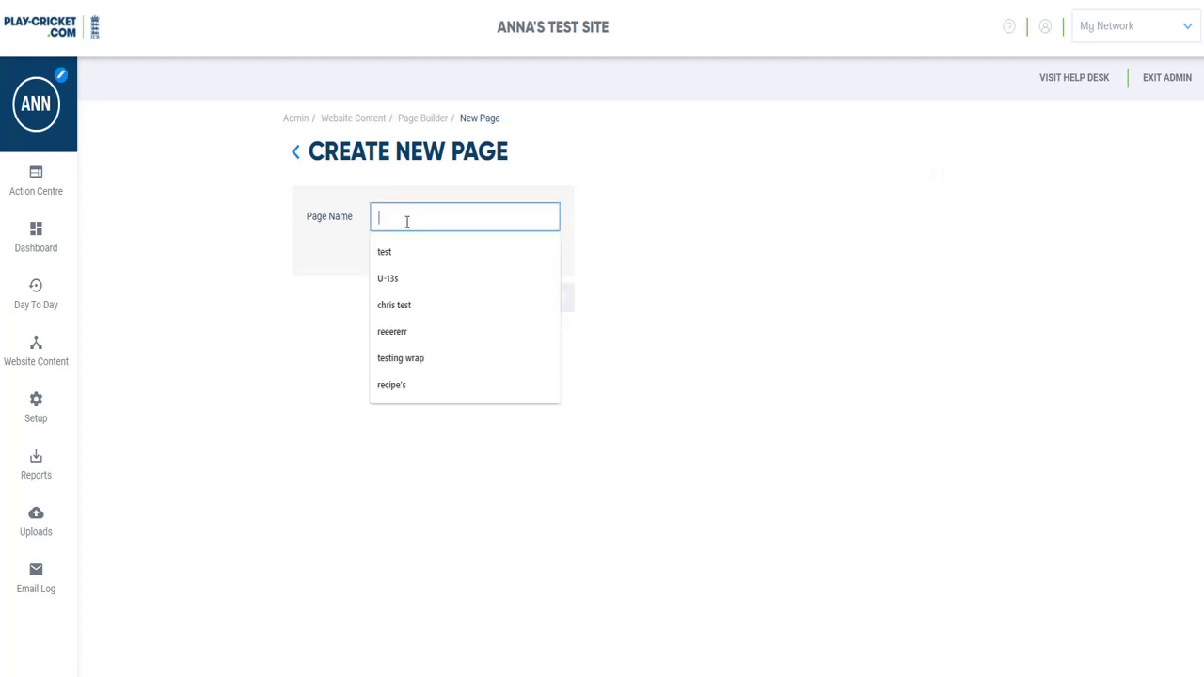
text(Junior Activities)
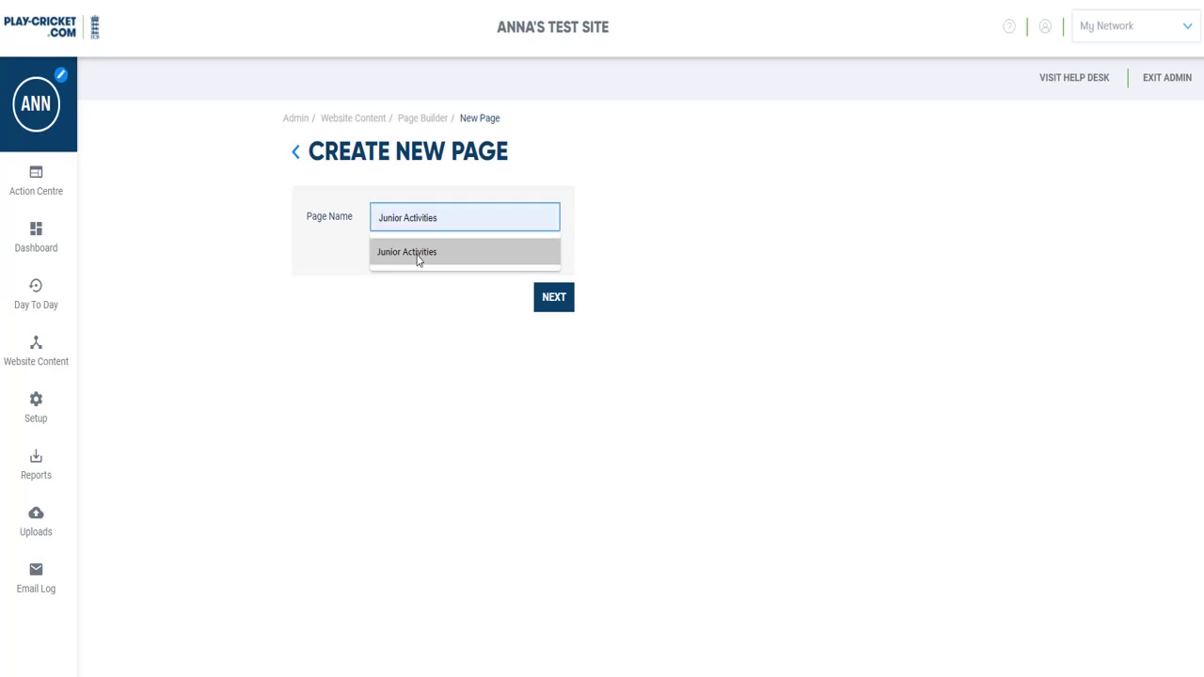
click(417, 256)
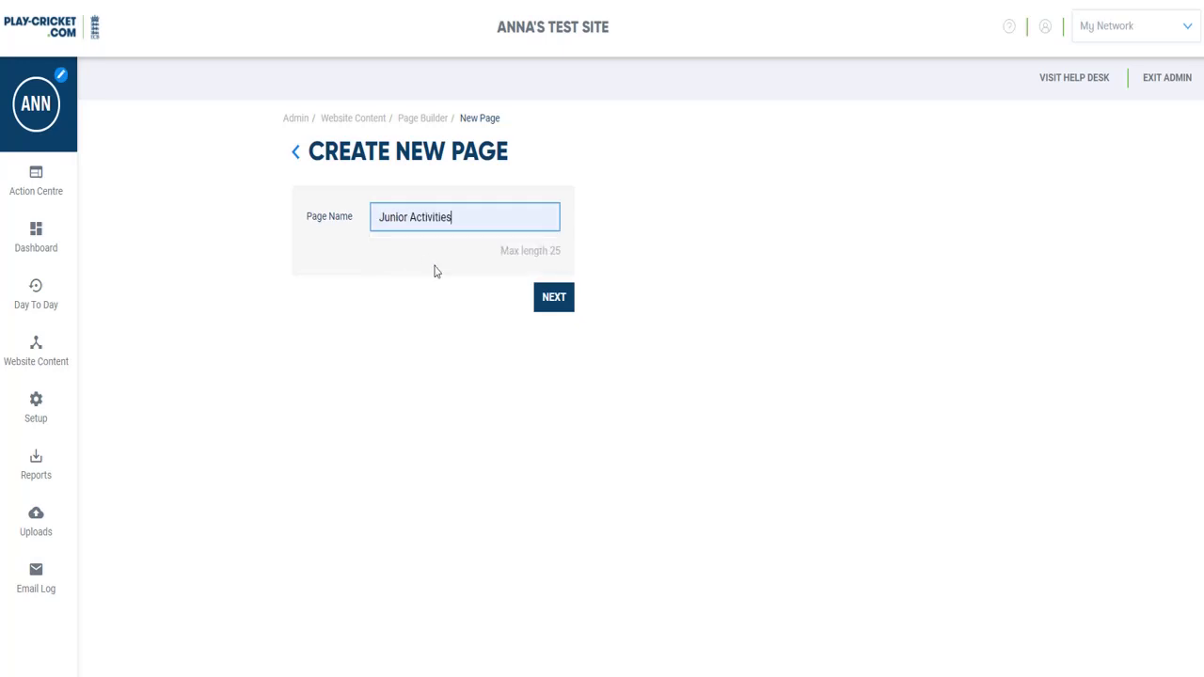
click(553, 299)
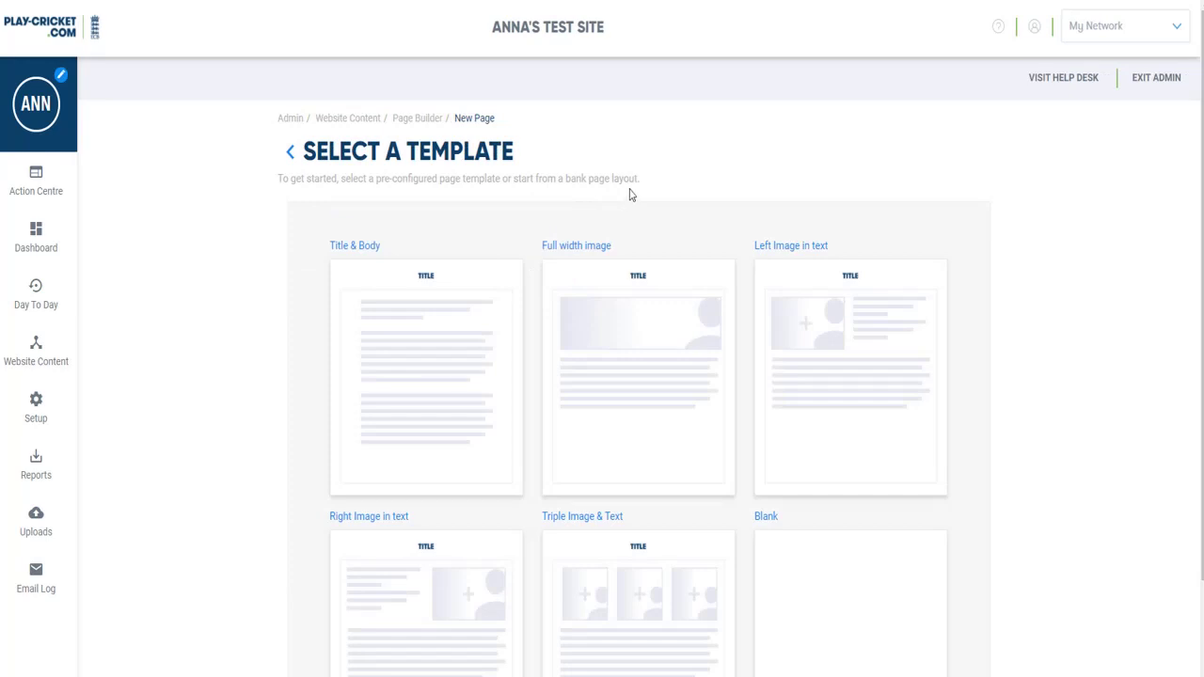
scroll(483, 217, down, 2)
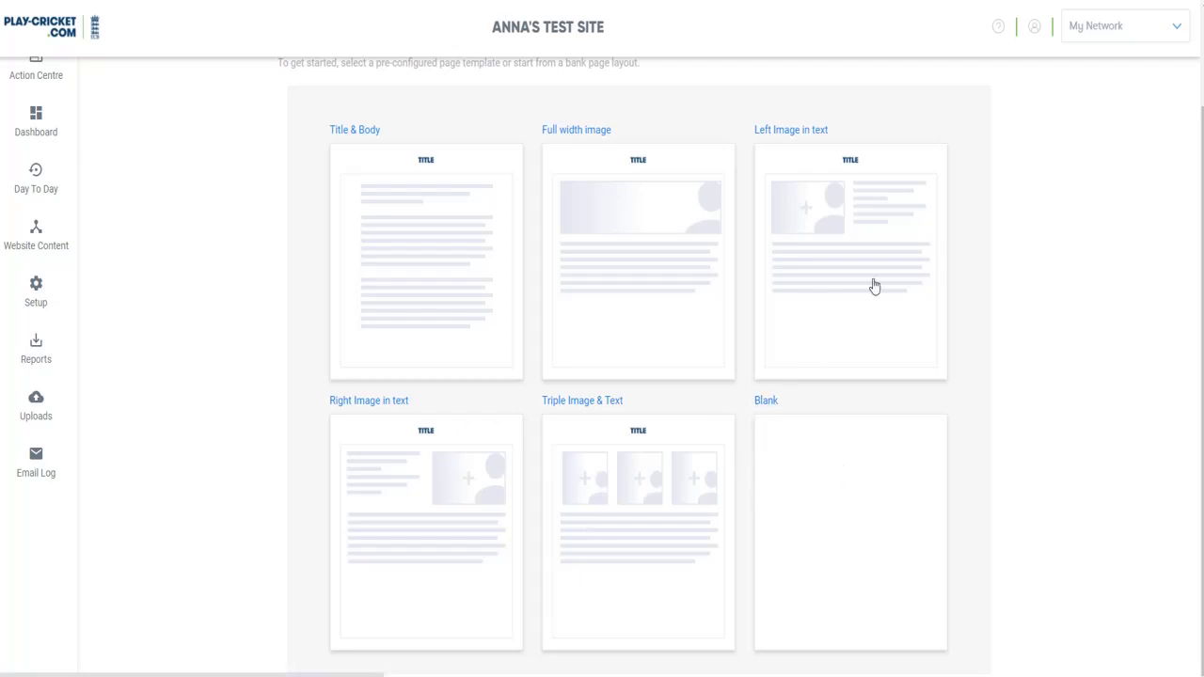
Step: Apply the Left Image in text layout and set the title section to 'ALL Stars'
click(813, 192)
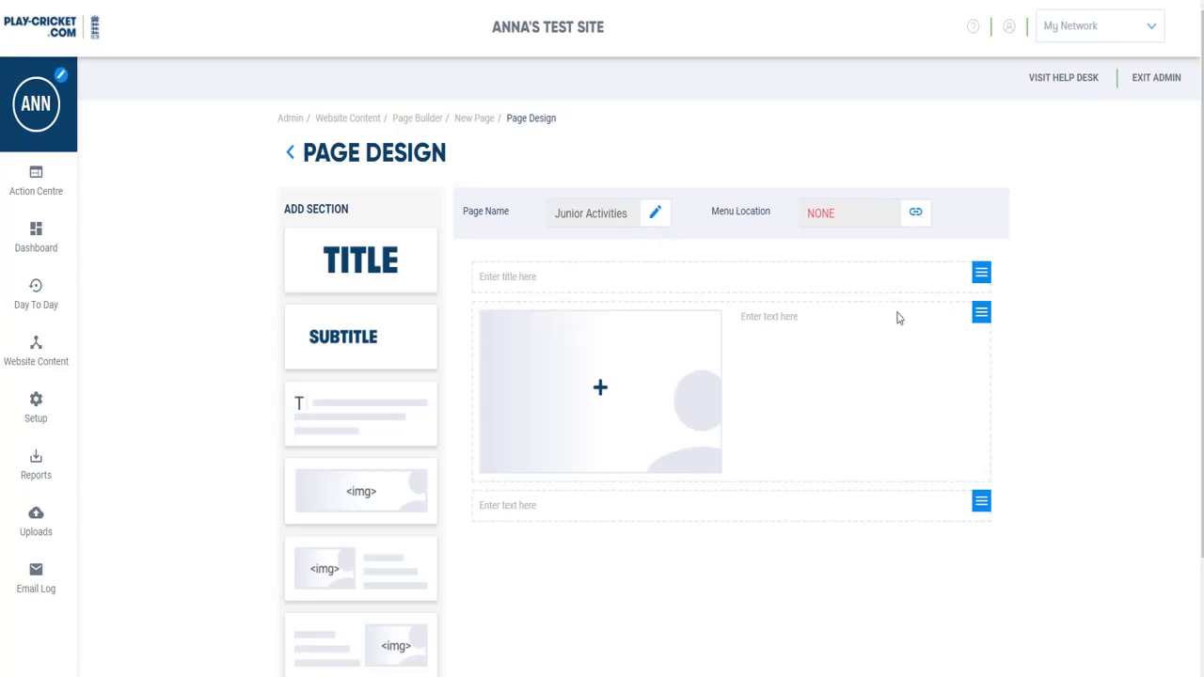
click(981, 275)
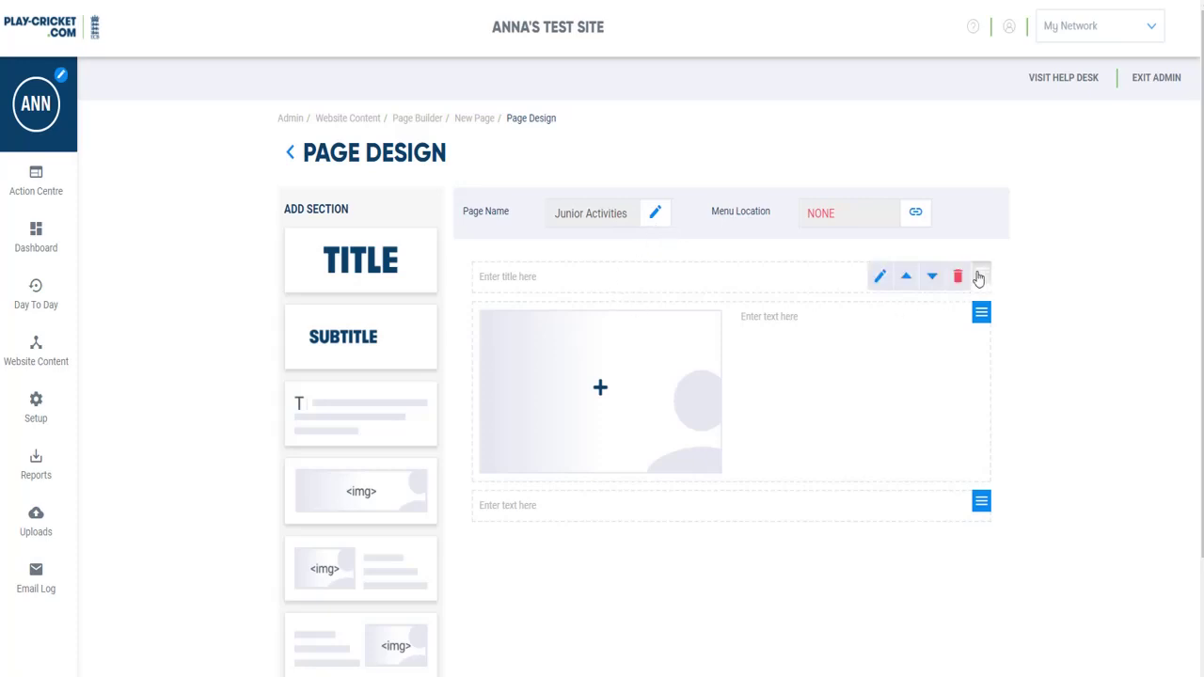
click(881, 277)
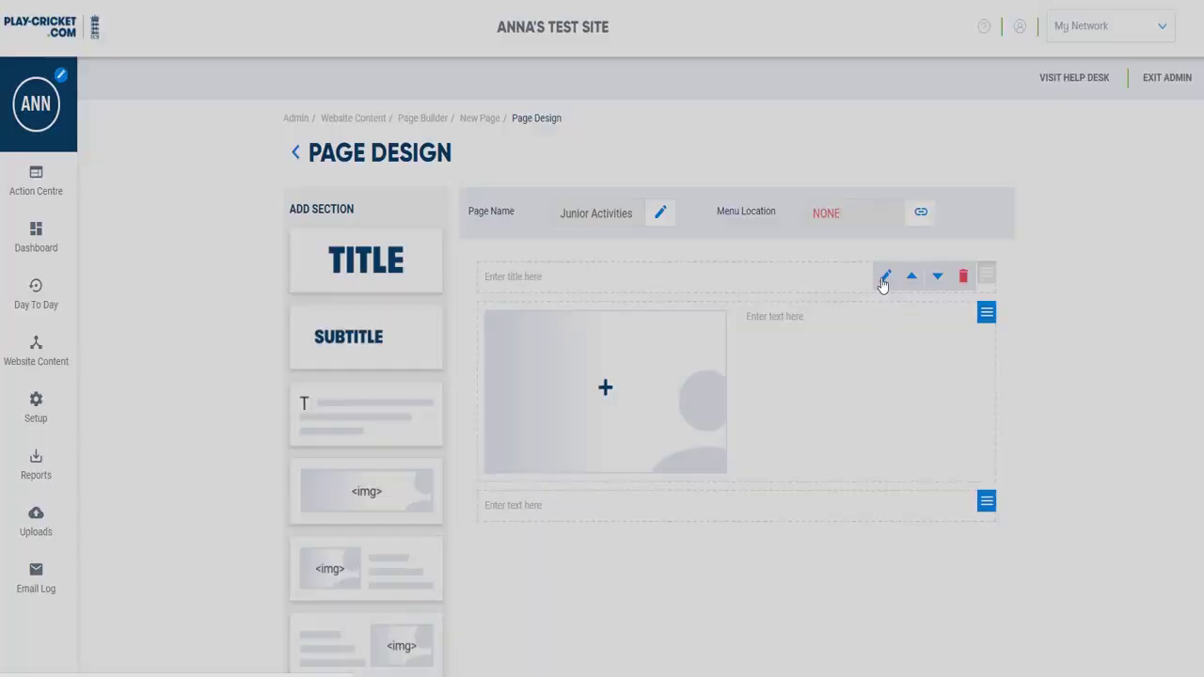
click(536, 93)
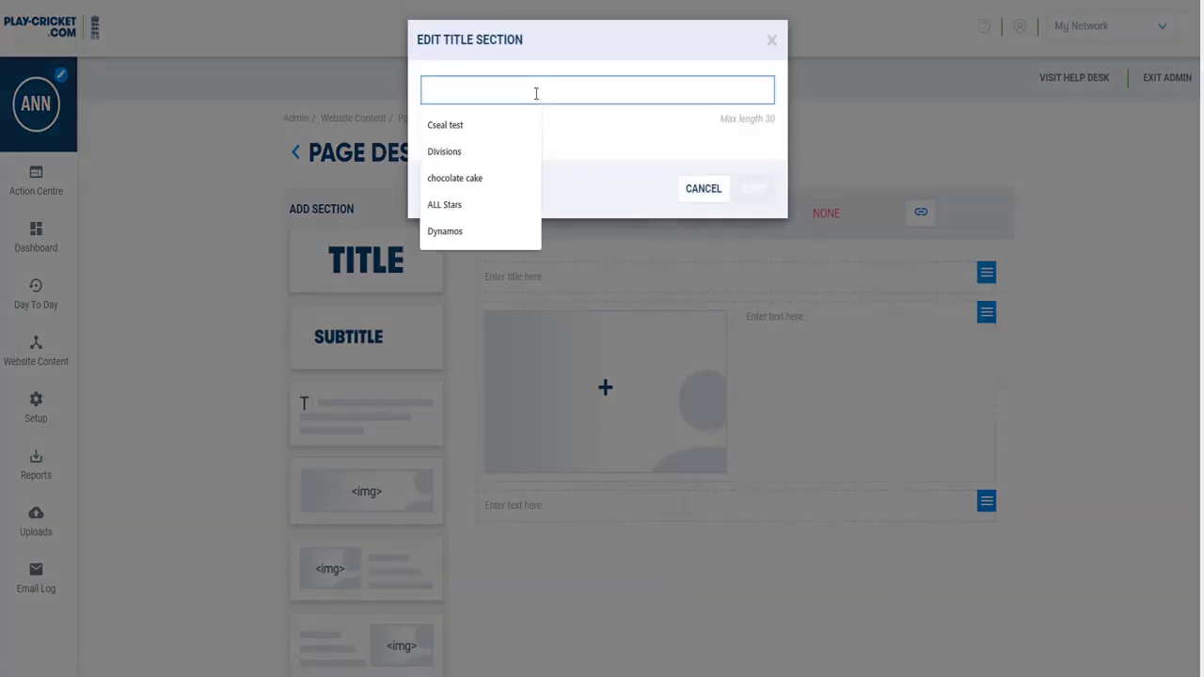
click(498, 206)
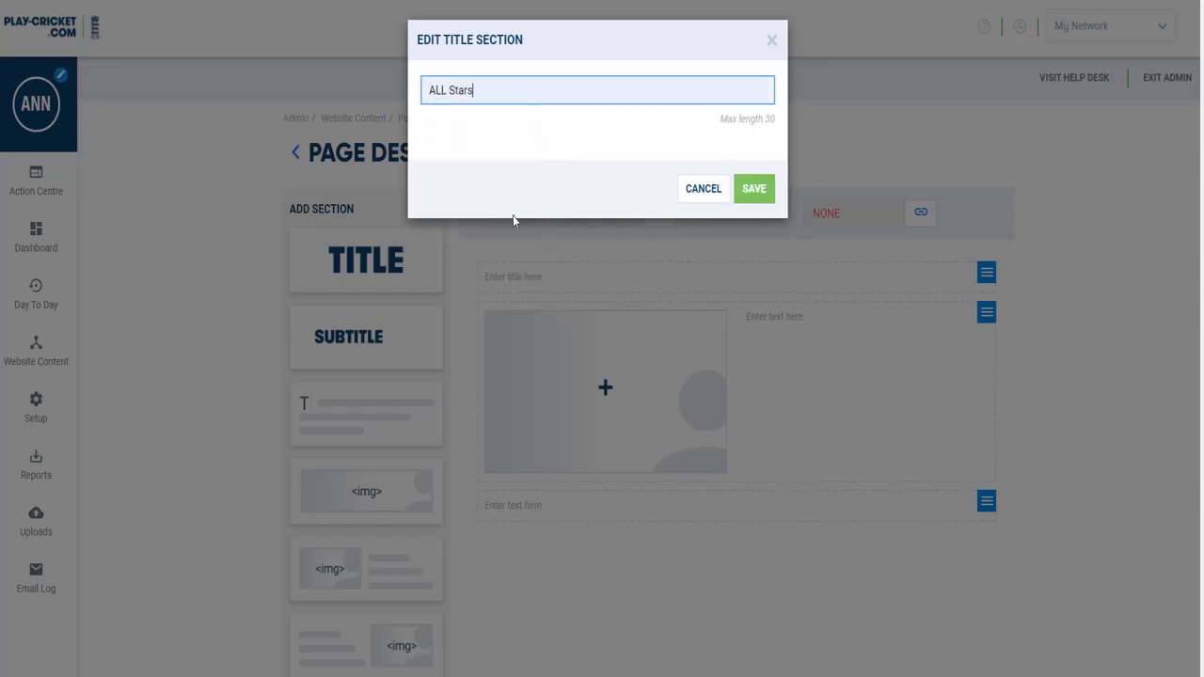
click(755, 200)
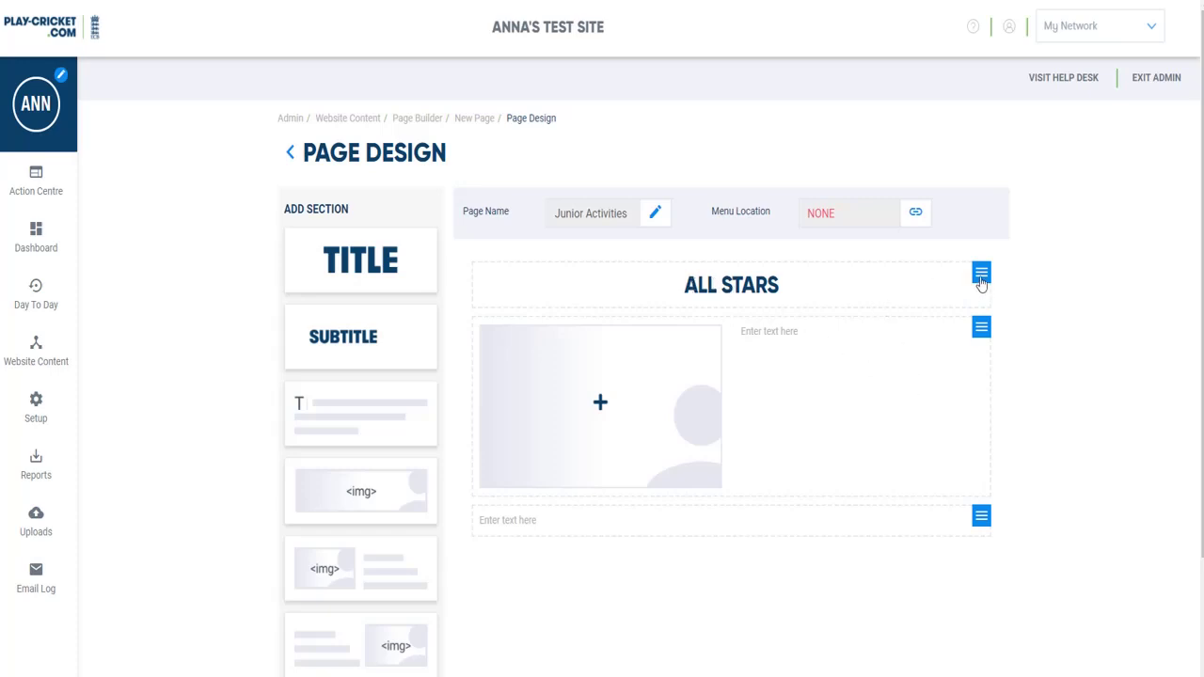
click(982, 277)
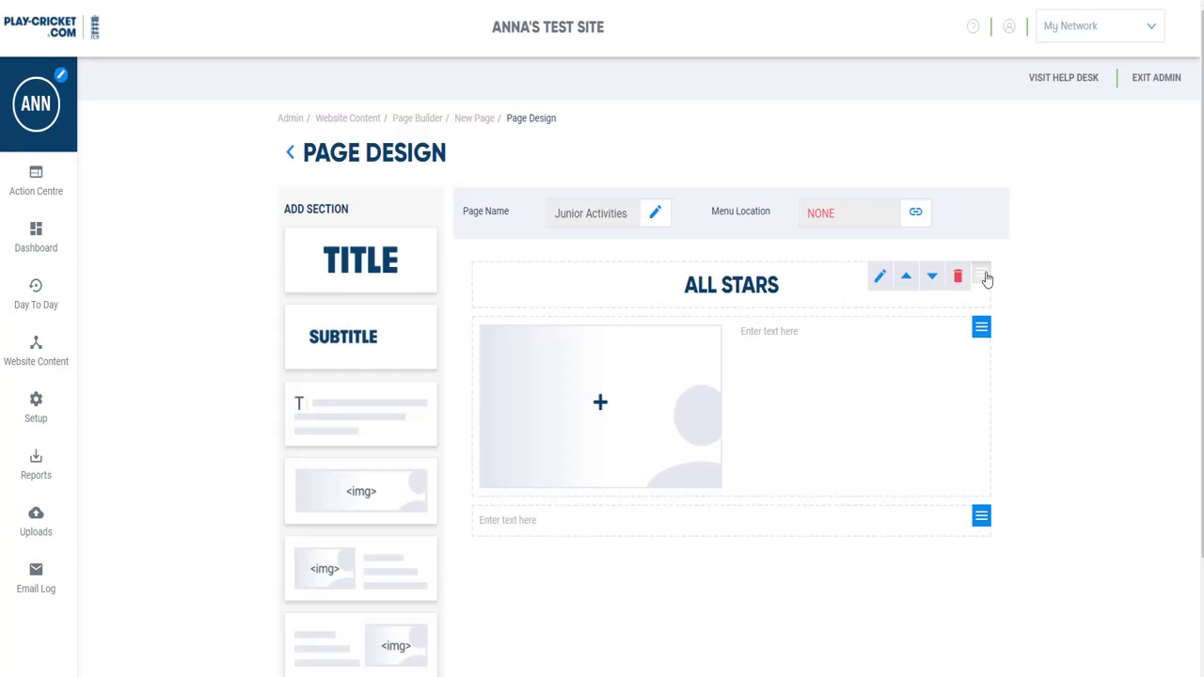
click(932, 278)
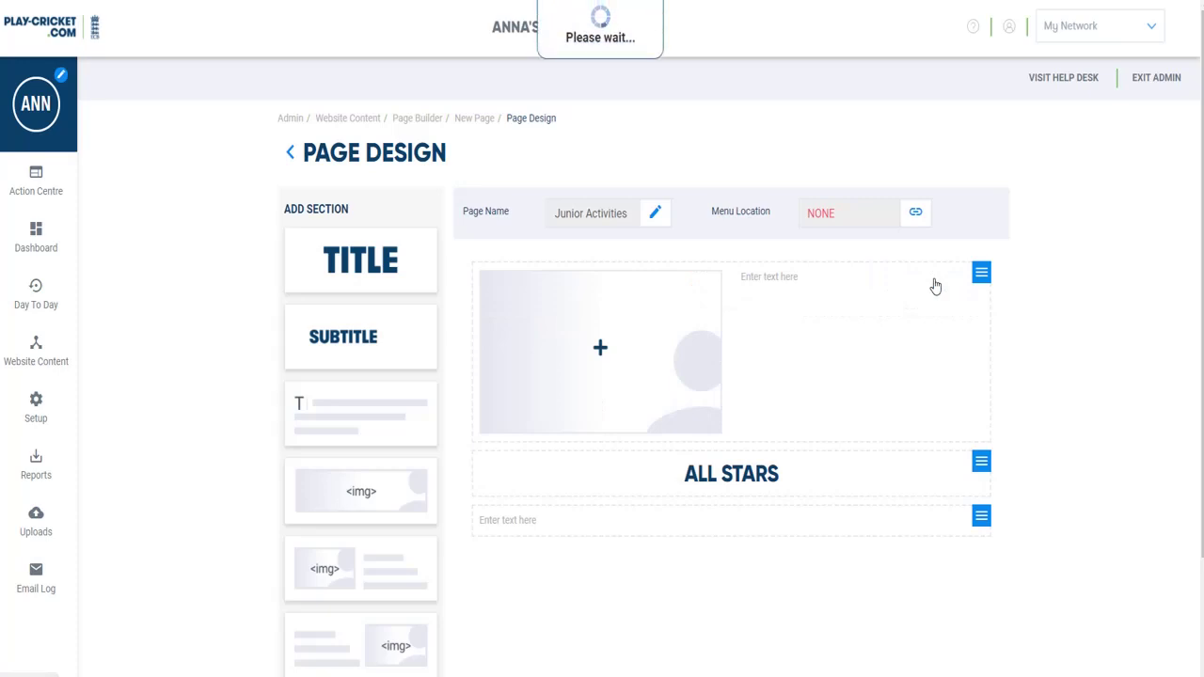
click(980, 463)
click(905, 462)
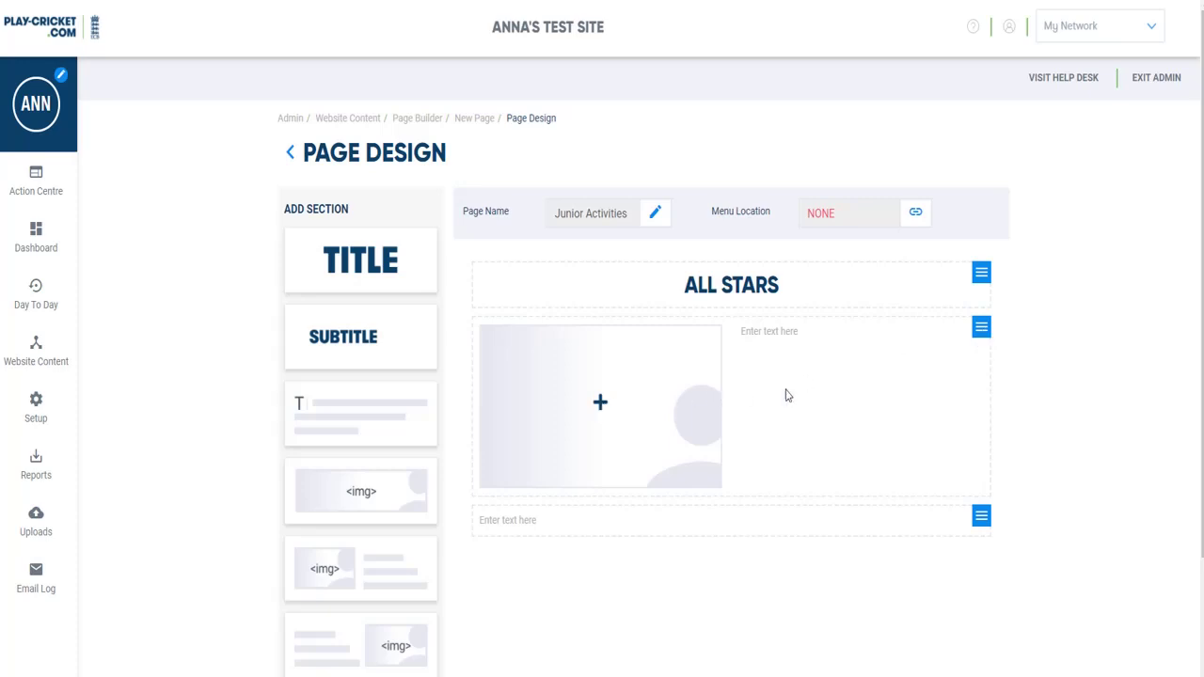
Step: Edit the image-and-text section and select the 'all star 1' picture for upload
click(983, 329)
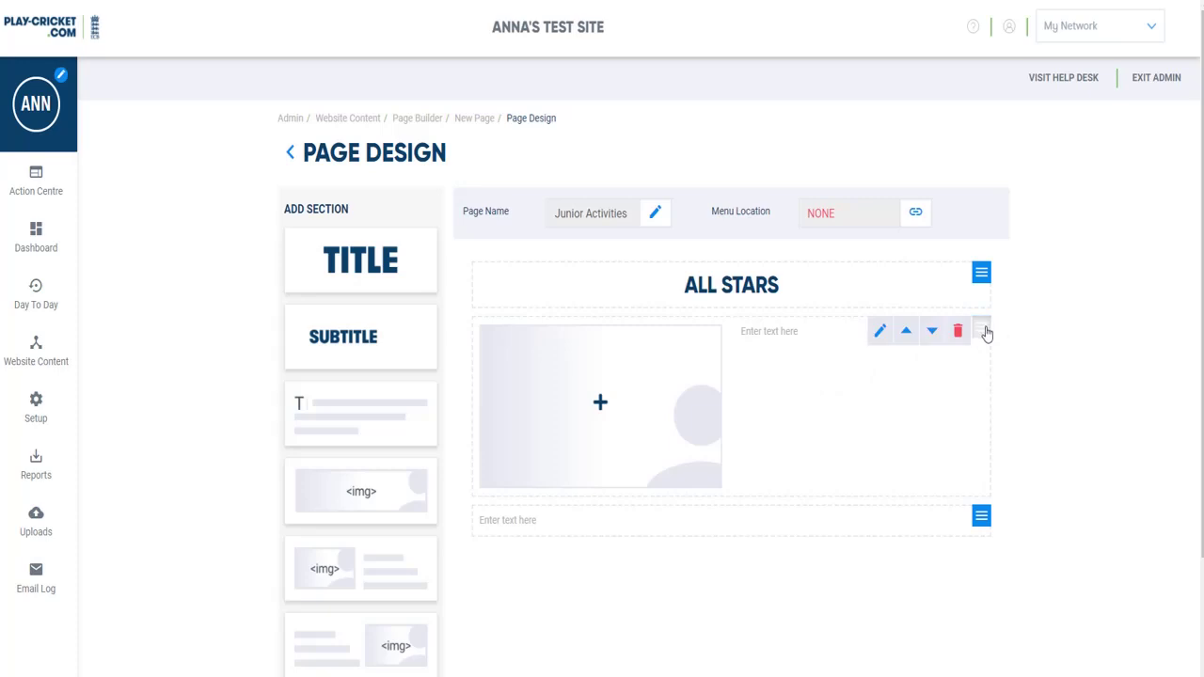
click(880, 331)
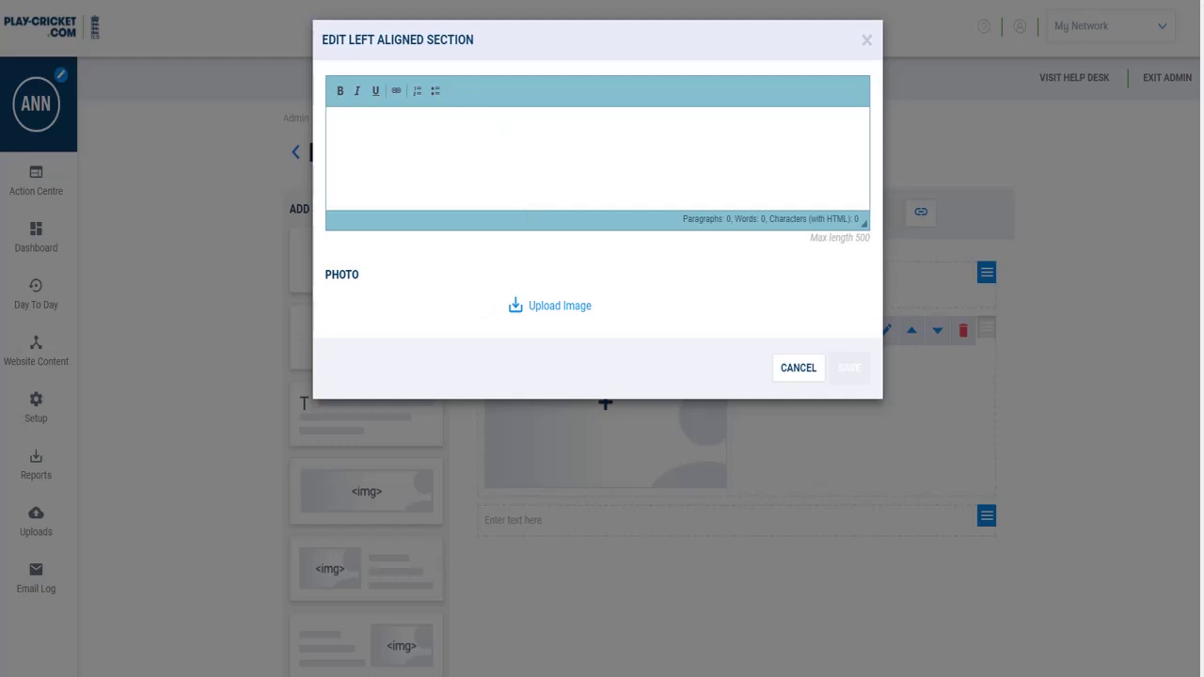
click(559, 310)
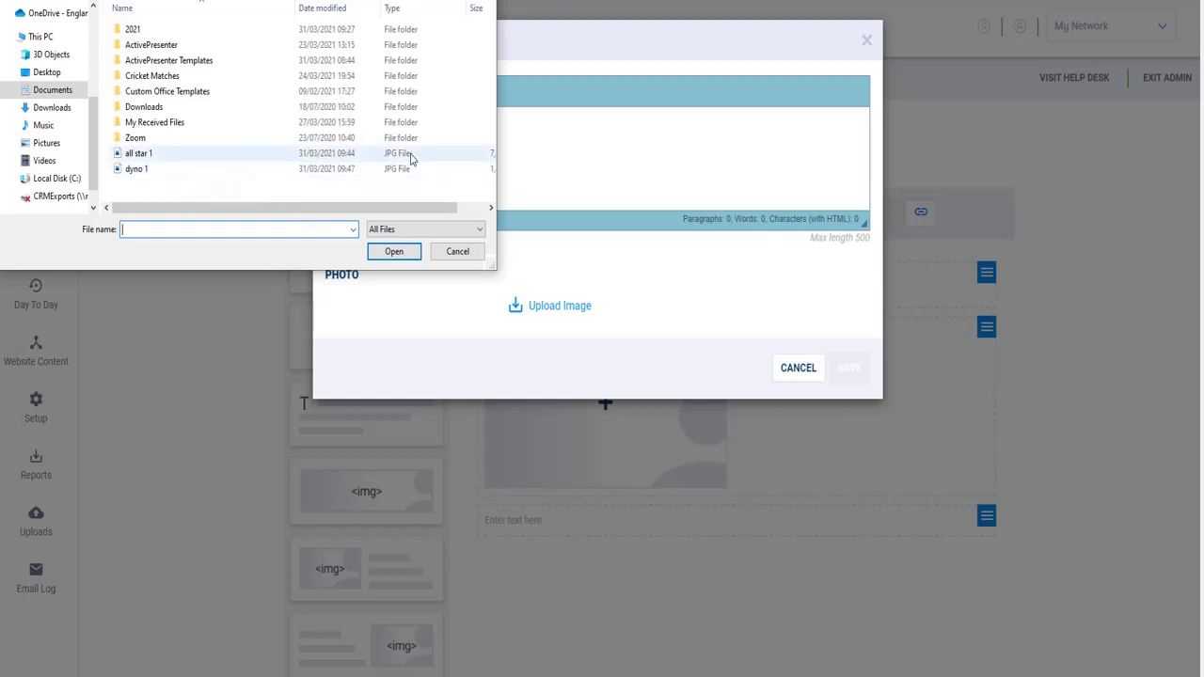
click(234, 158)
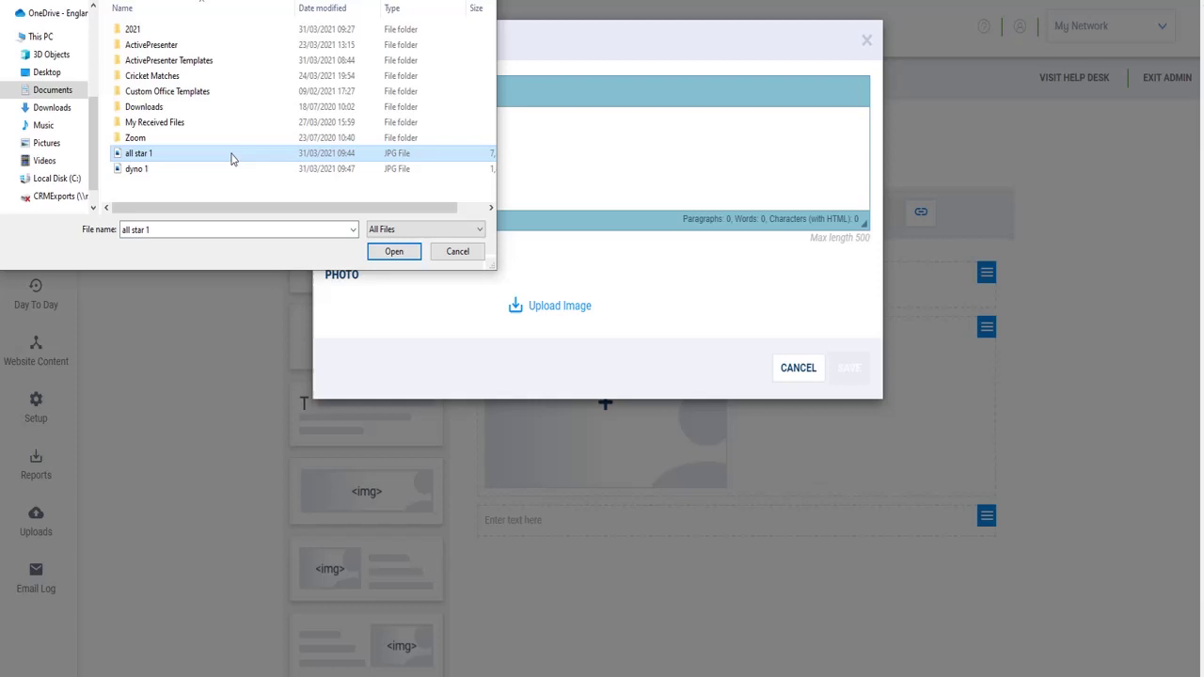
Step: Upload 'all star 1' and crop it so the two children in caps fill the frame
click(393, 252)
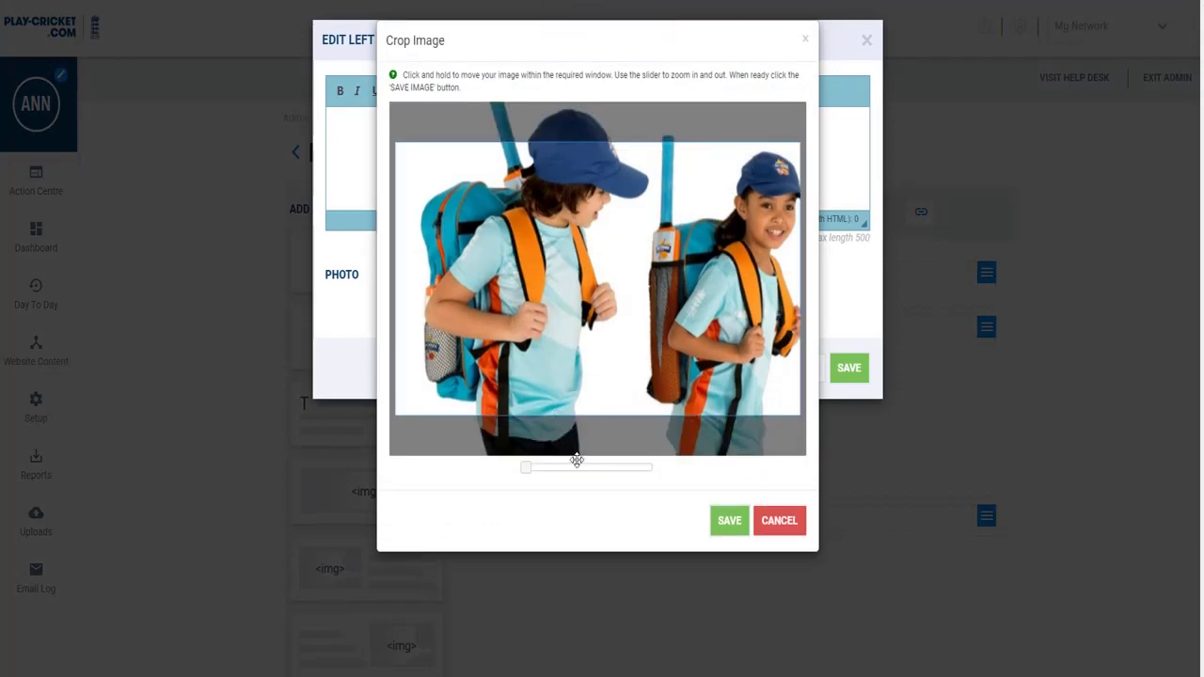
mouse_move(527, 467)
mouse_down()
mouse_move(580, 470)
mouse_move(525, 466)
mouse_up()
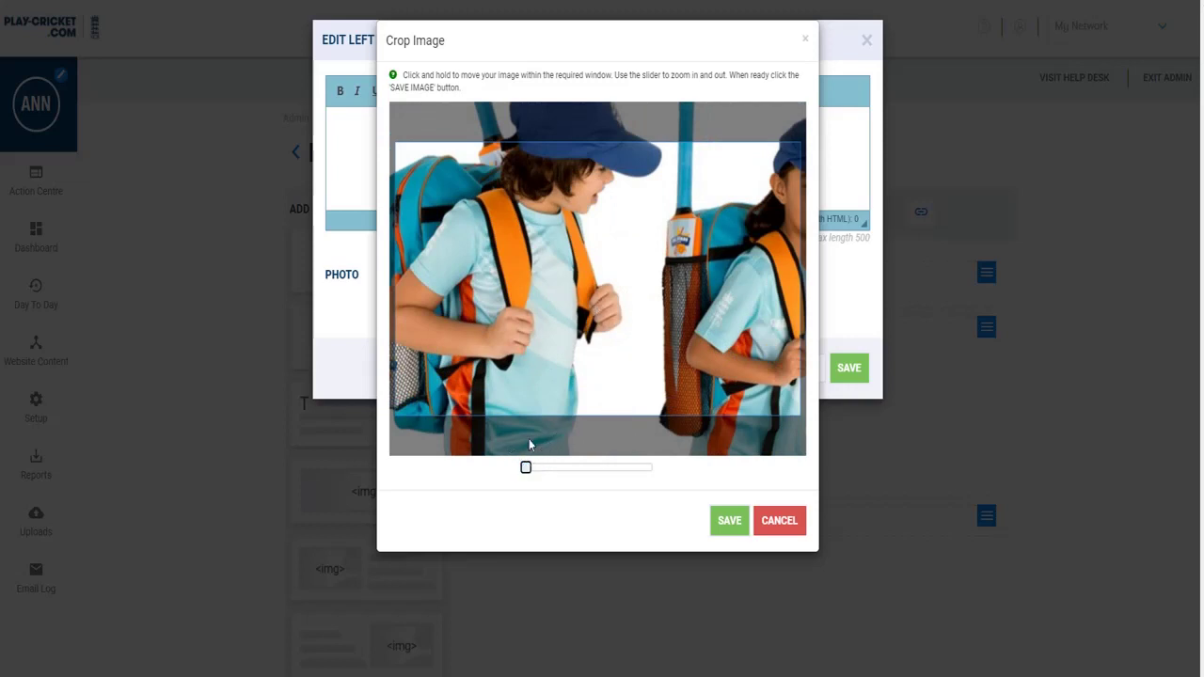
drag(613, 306, 612, 269)
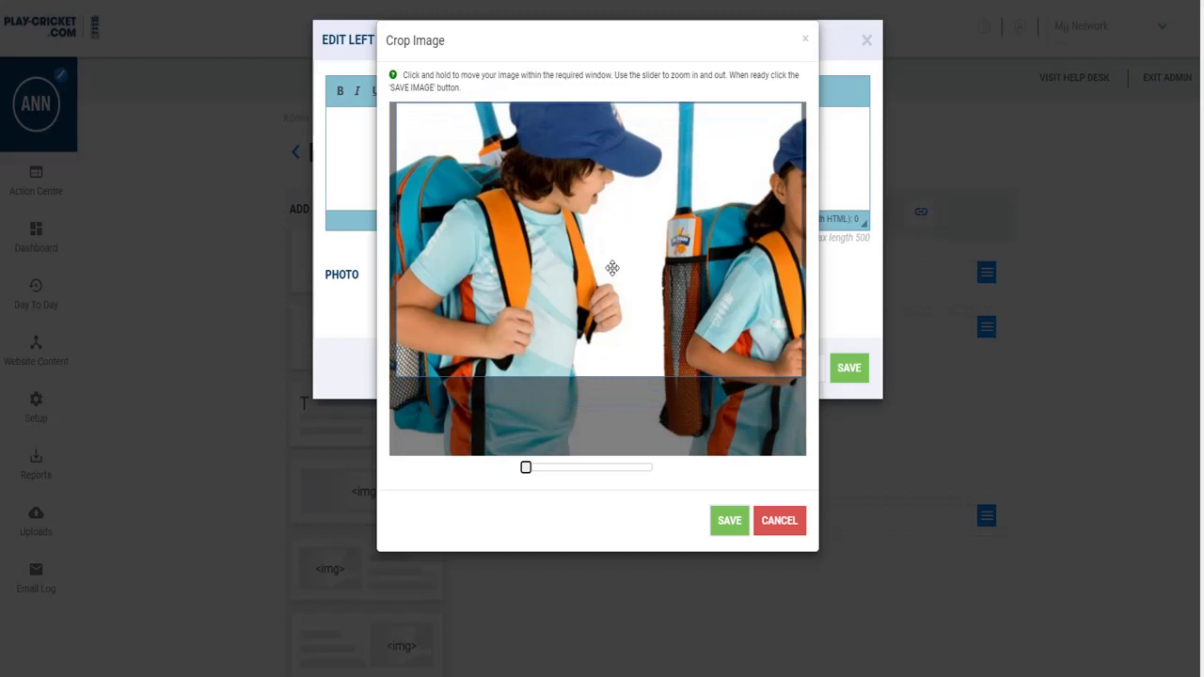
drag(676, 371, 541, 467)
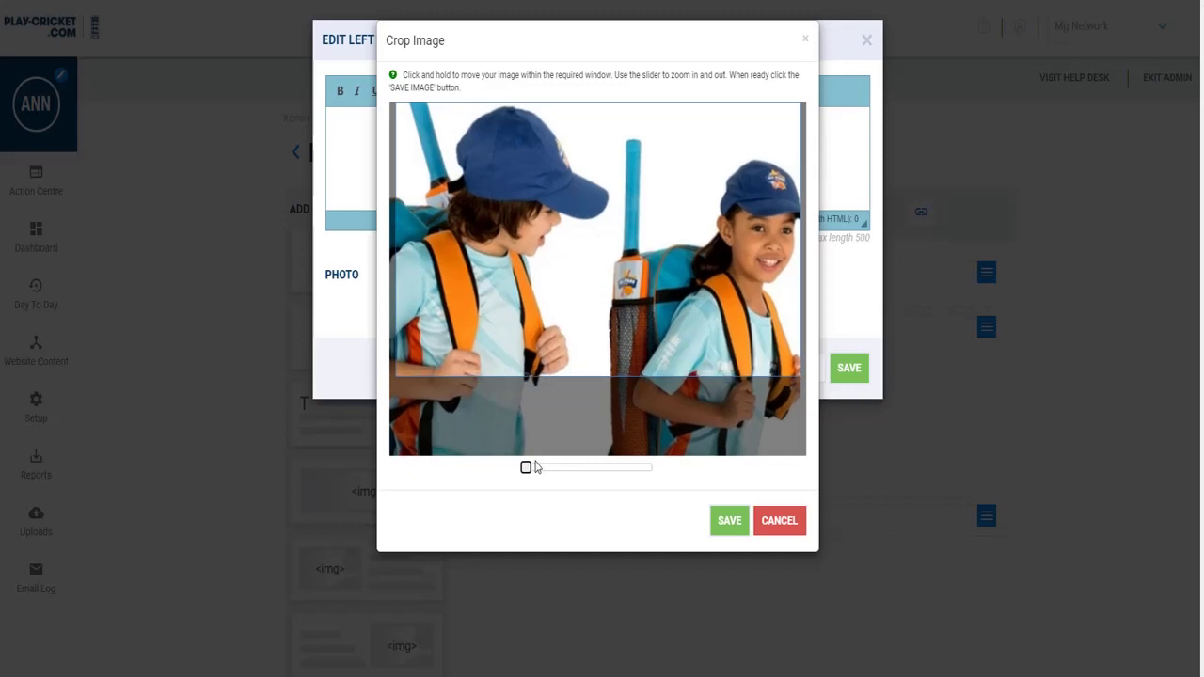
drag(569, 402, 434, 437)
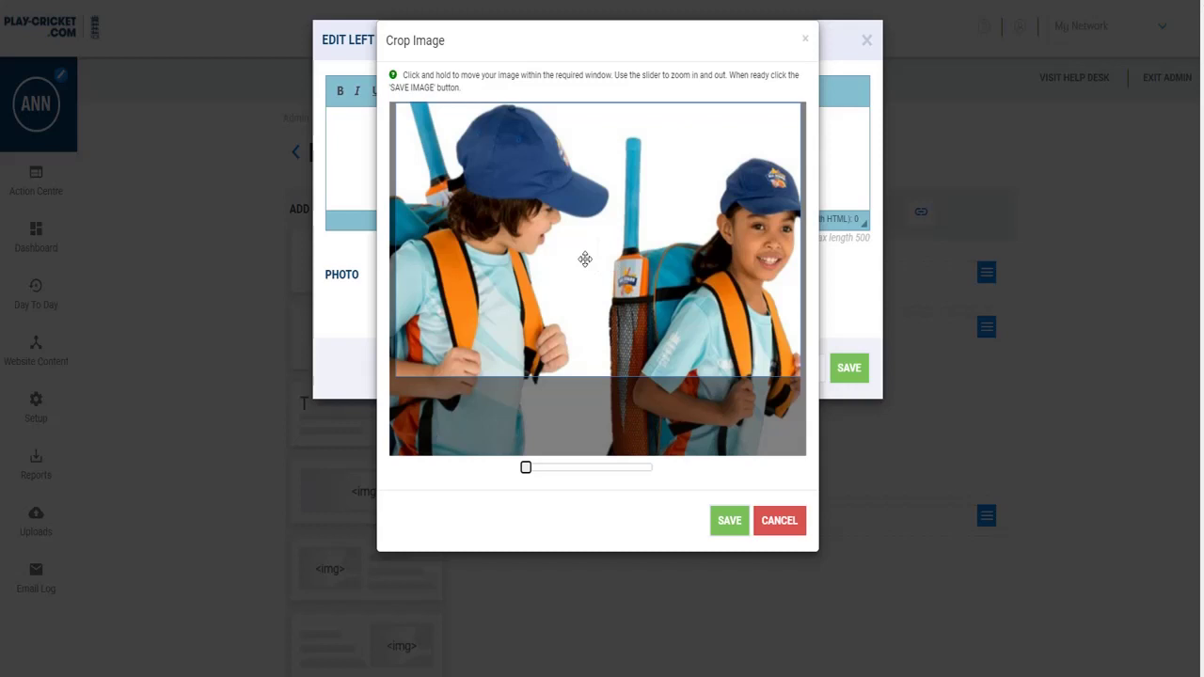
drag(585, 259, 597, 285)
drag(569, 429, 518, 508)
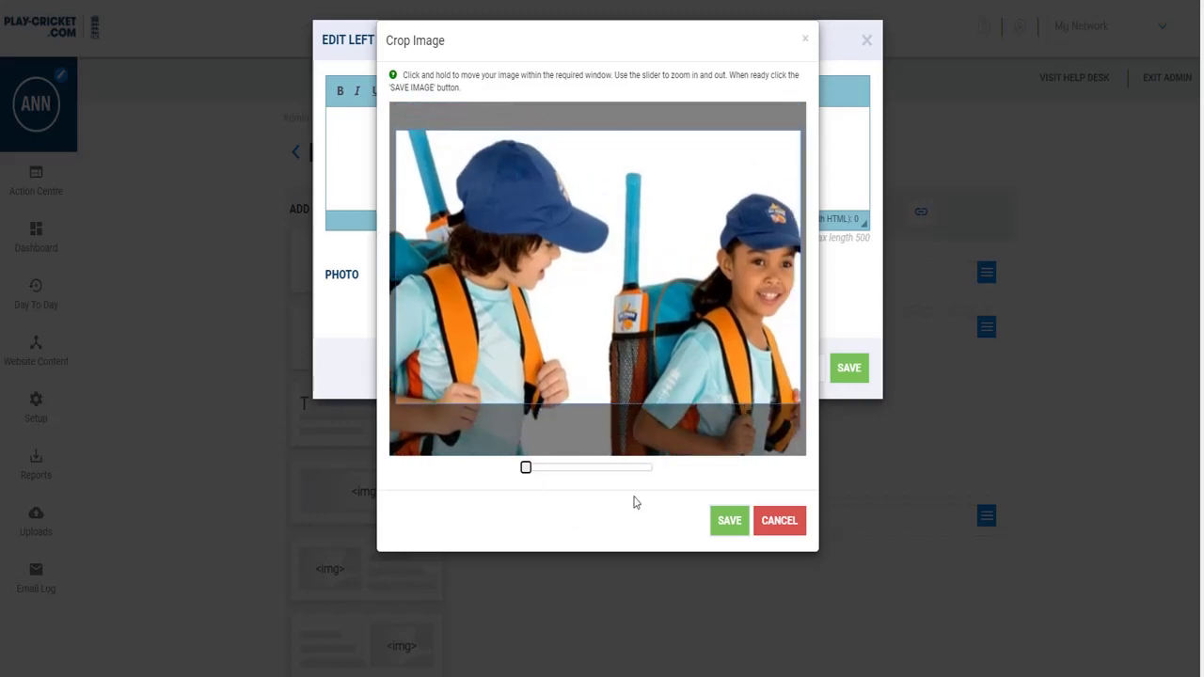
click(728, 522)
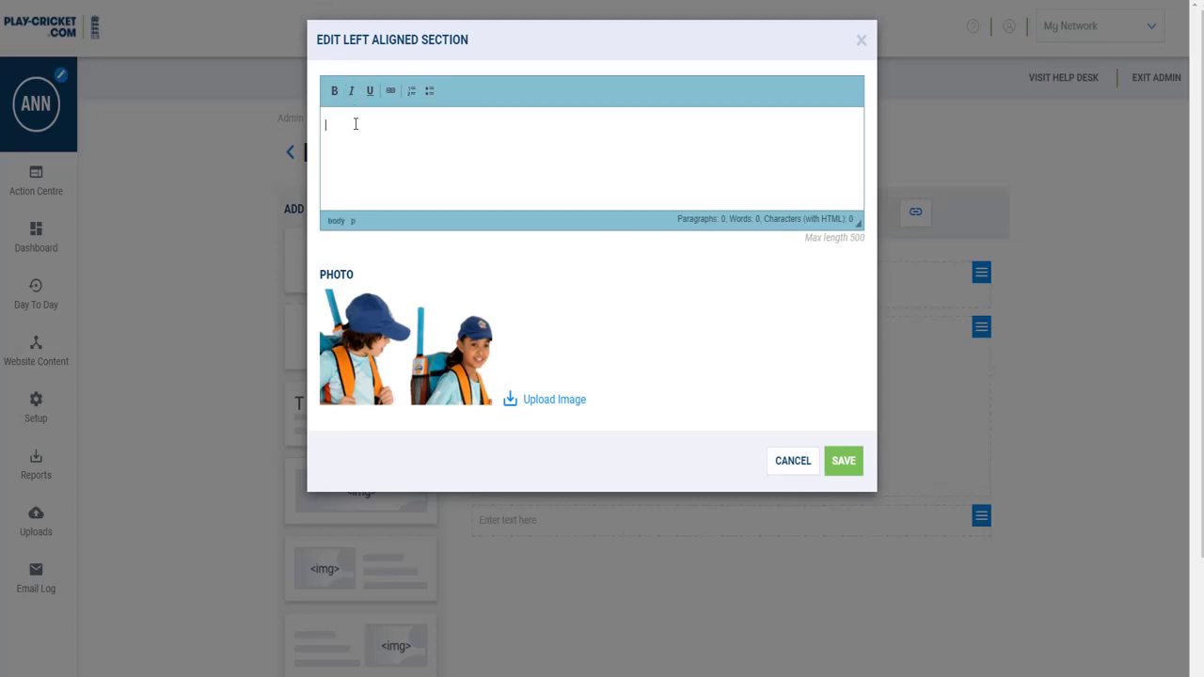
Step: Paste the All Stars Cricket description paragraph and leave a new line beneath it
text(All Stars Cricket provides a fantastic first experience for all children aged 5-8 years old where they’re guaranteed 8 weeks of jam-packed fun, activity and skills development. The programme is designed to introduce children to the sport, teaching them new skills, helping them make new friends and have a great time doing so.)
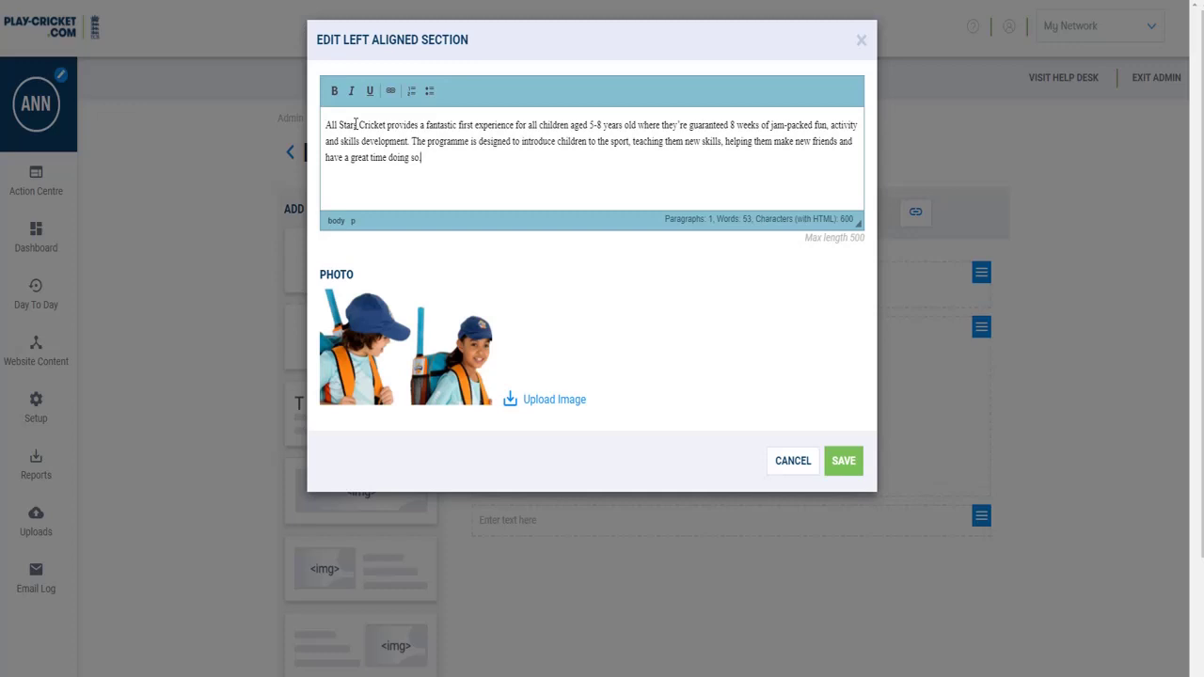
key(Return)
key(Return)
key(Return)
key(BackSpace)
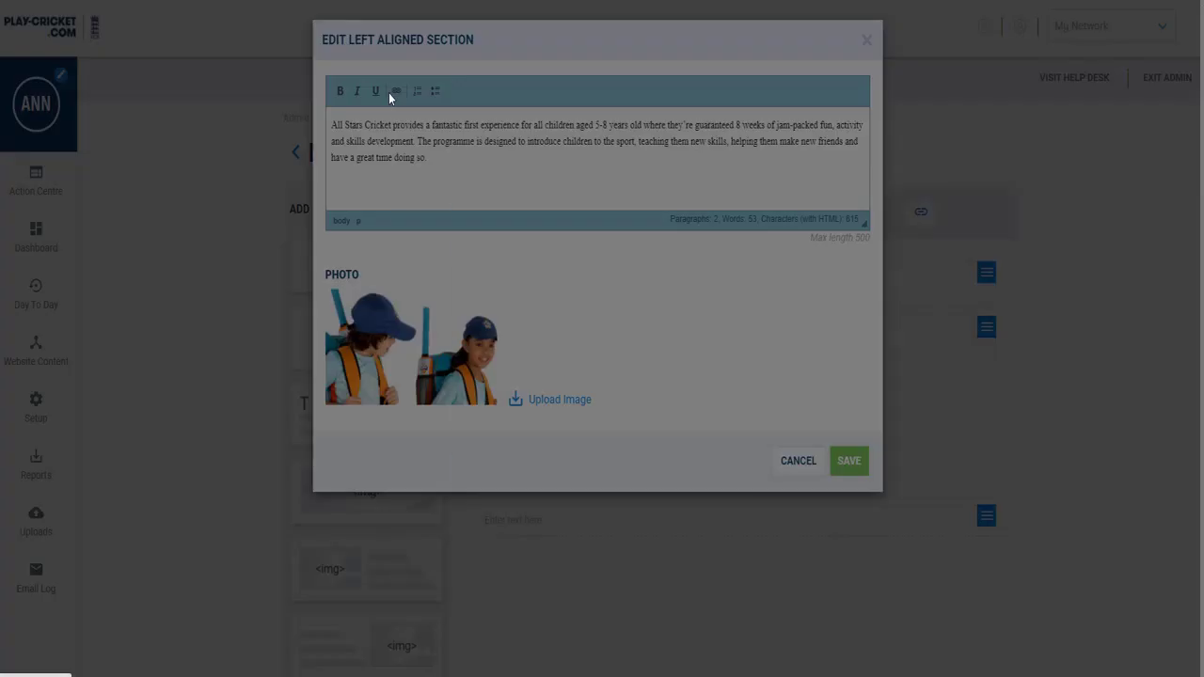
click(518, 303)
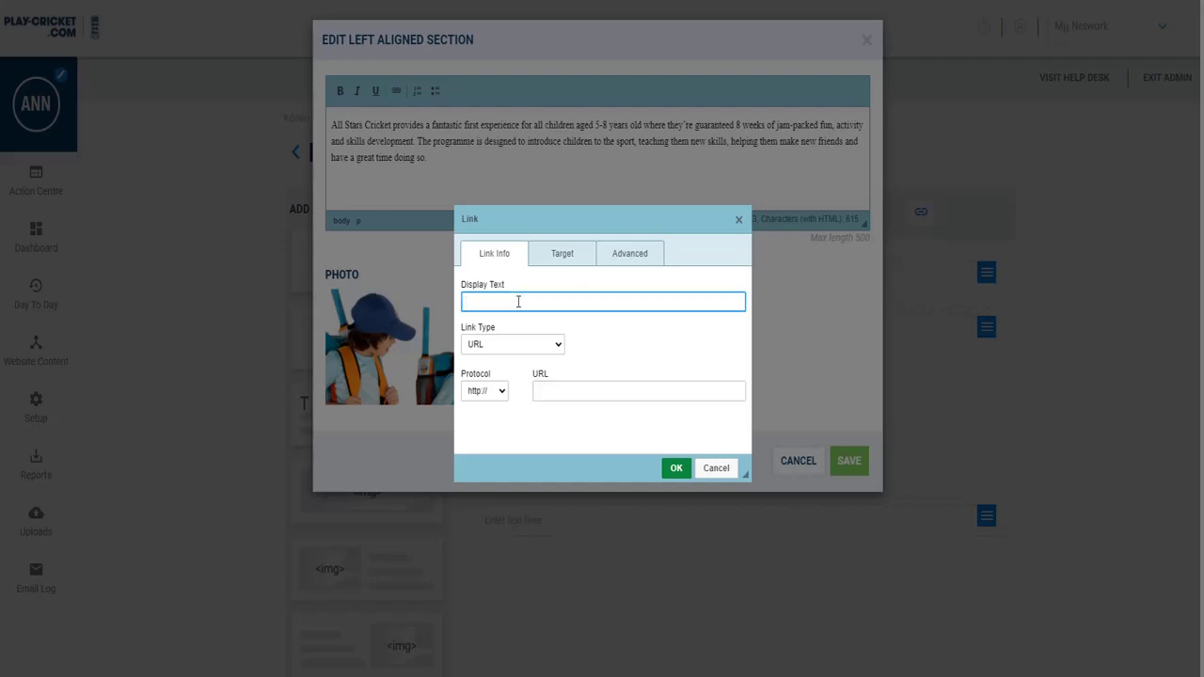
text(CLICK)
text( stars)
click(499, 392)
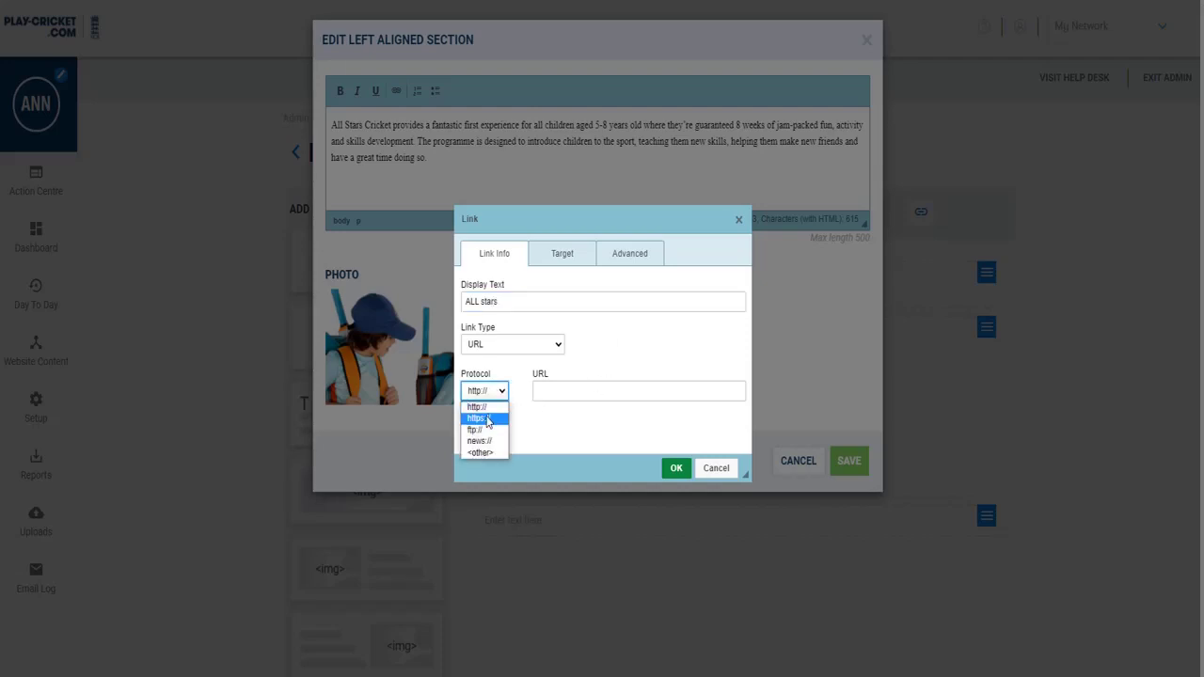
click(488, 418)
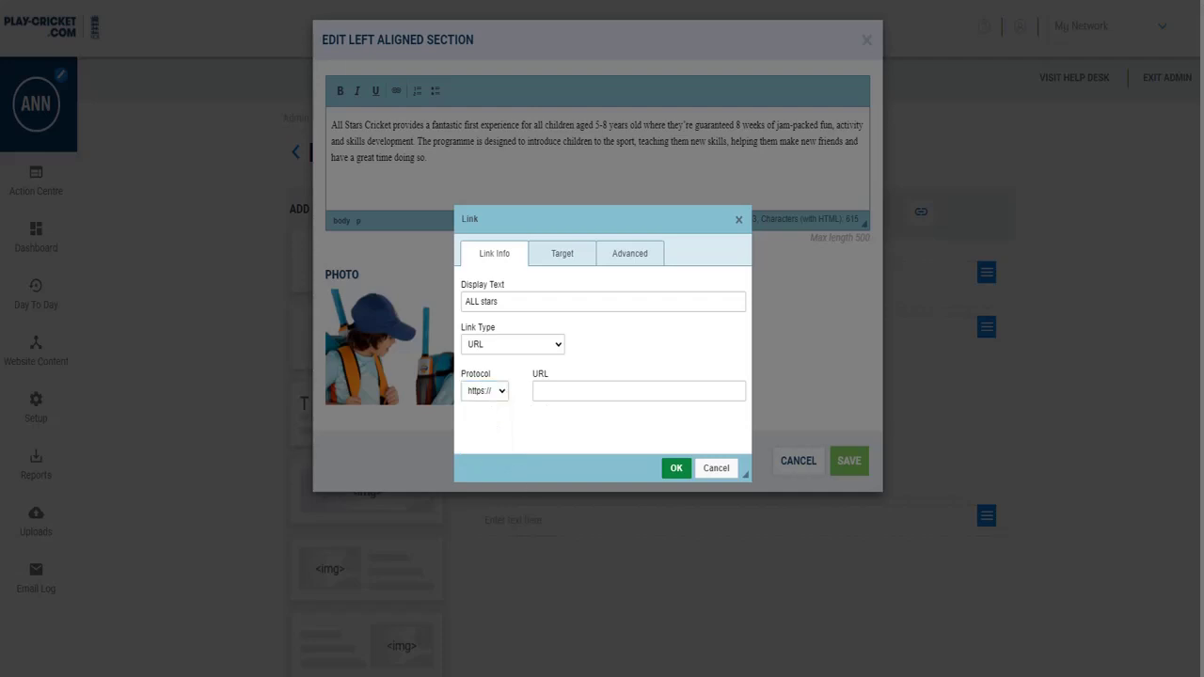
right_click(534, 389)
click(591, 503)
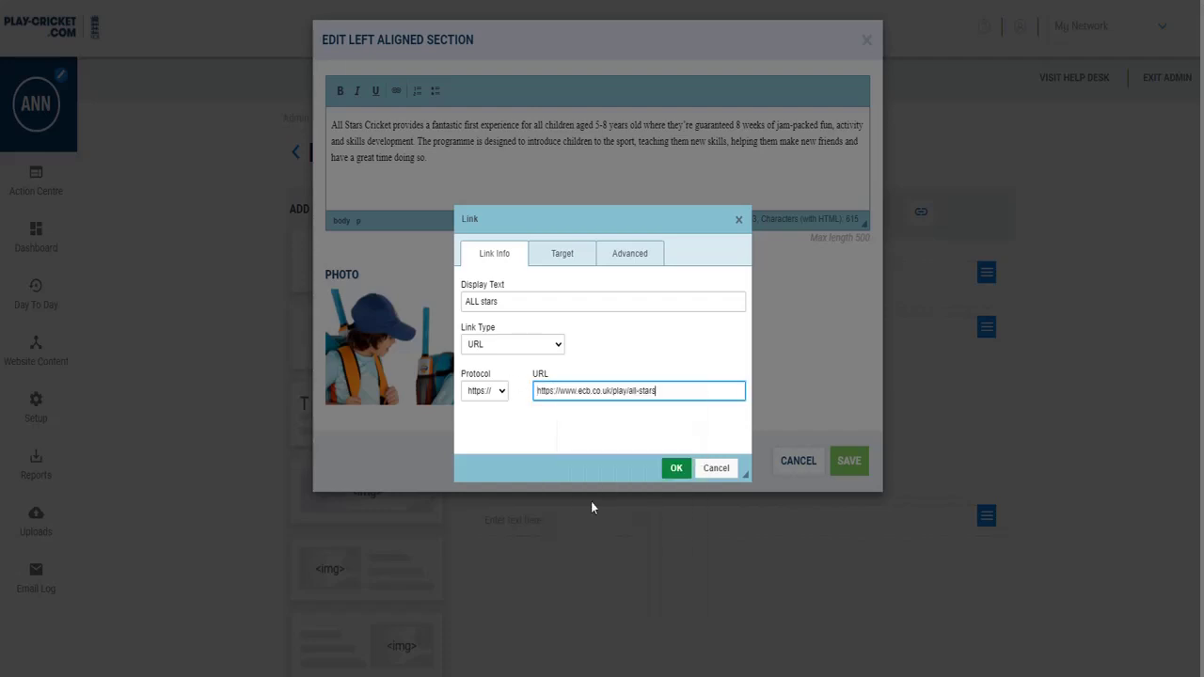
click(646, 441)
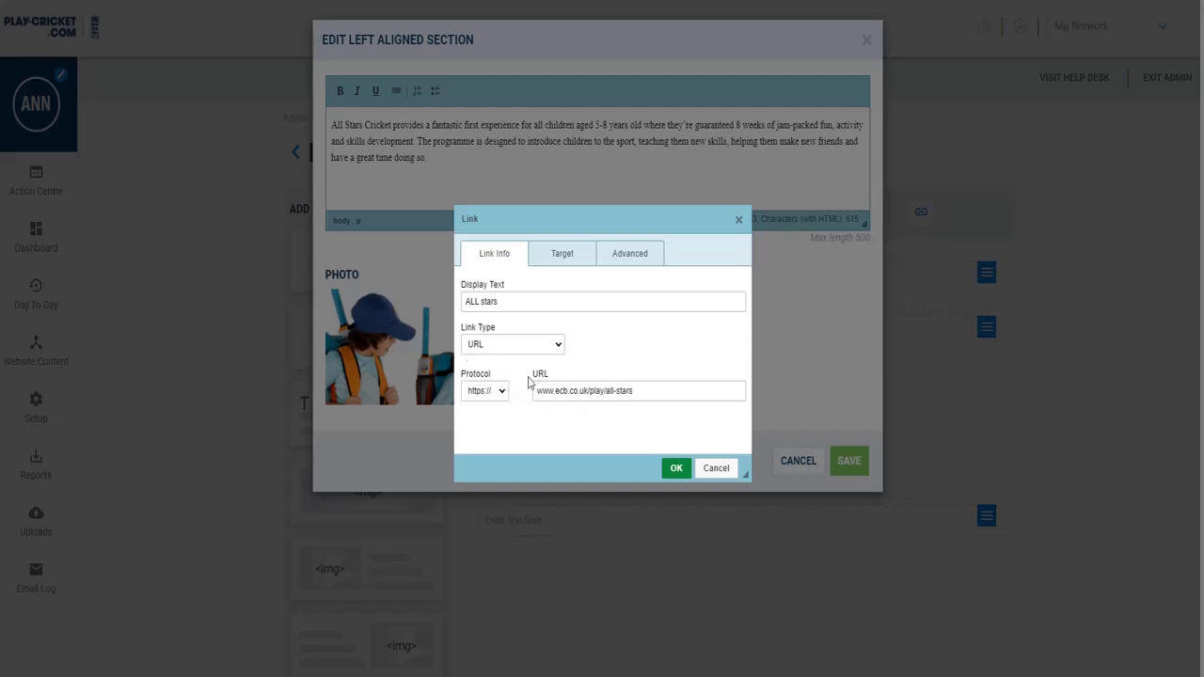
click(676, 469)
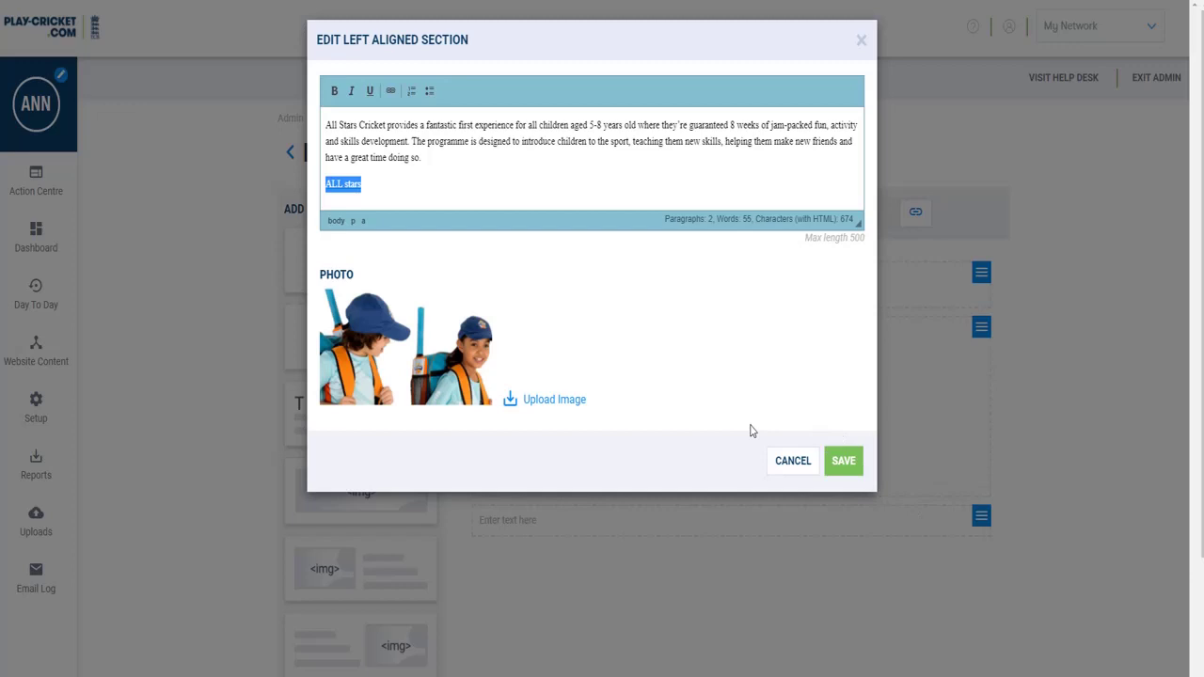
click(844, 470)
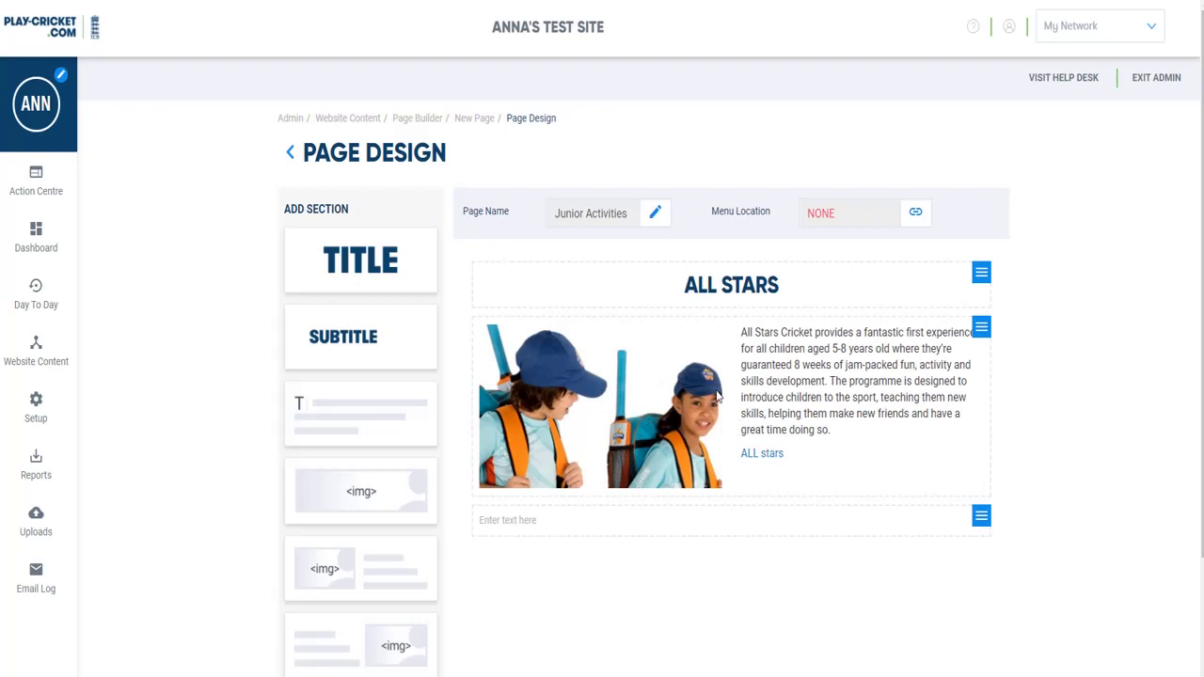
Step: Delete the empty text section beneath the All Stars photo and description
scroll(719, 395, down, 1)
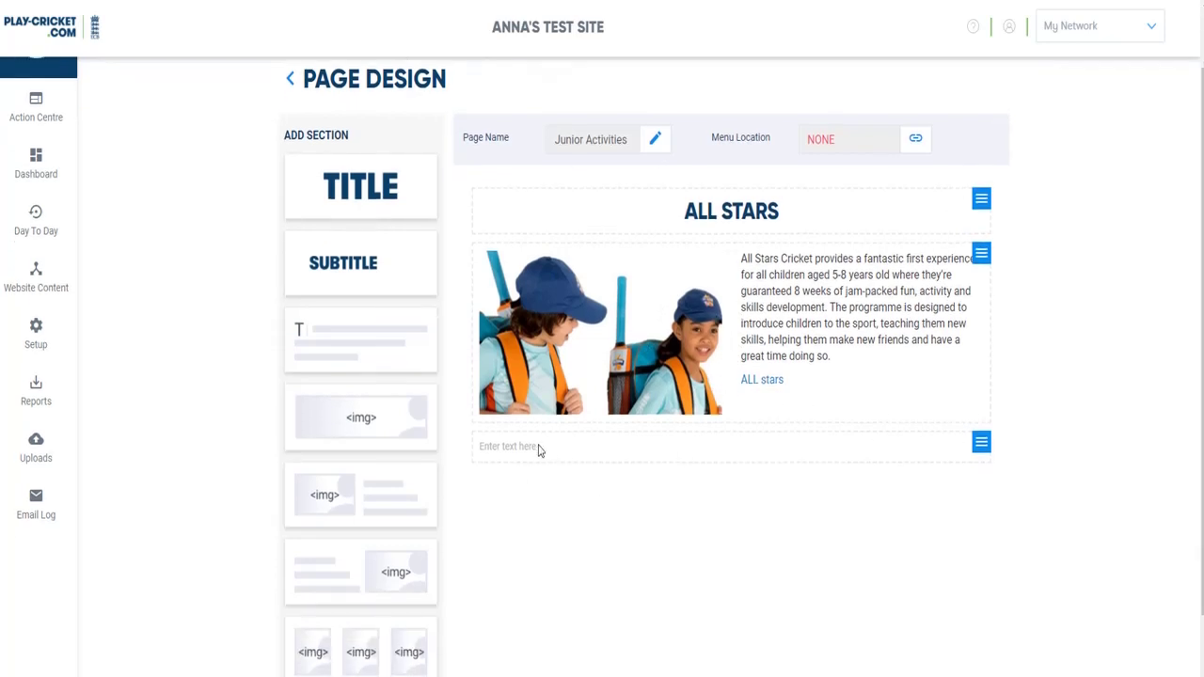
click(981, 448)
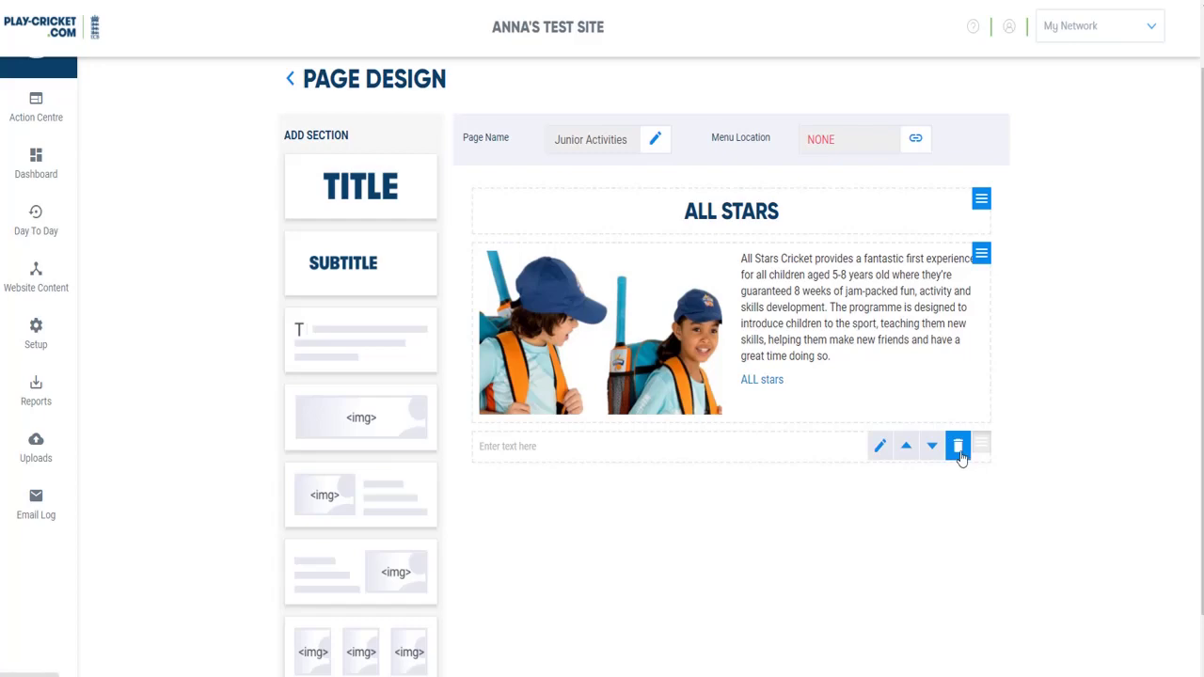
click(959, 450)
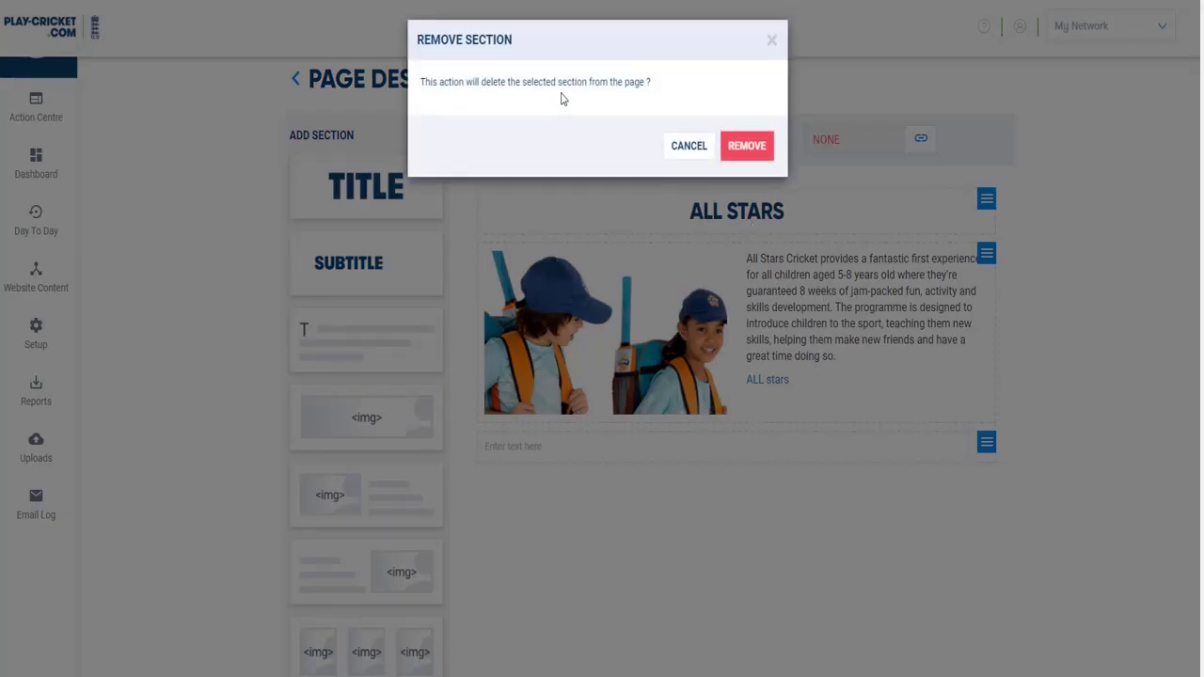
click(747, 148)
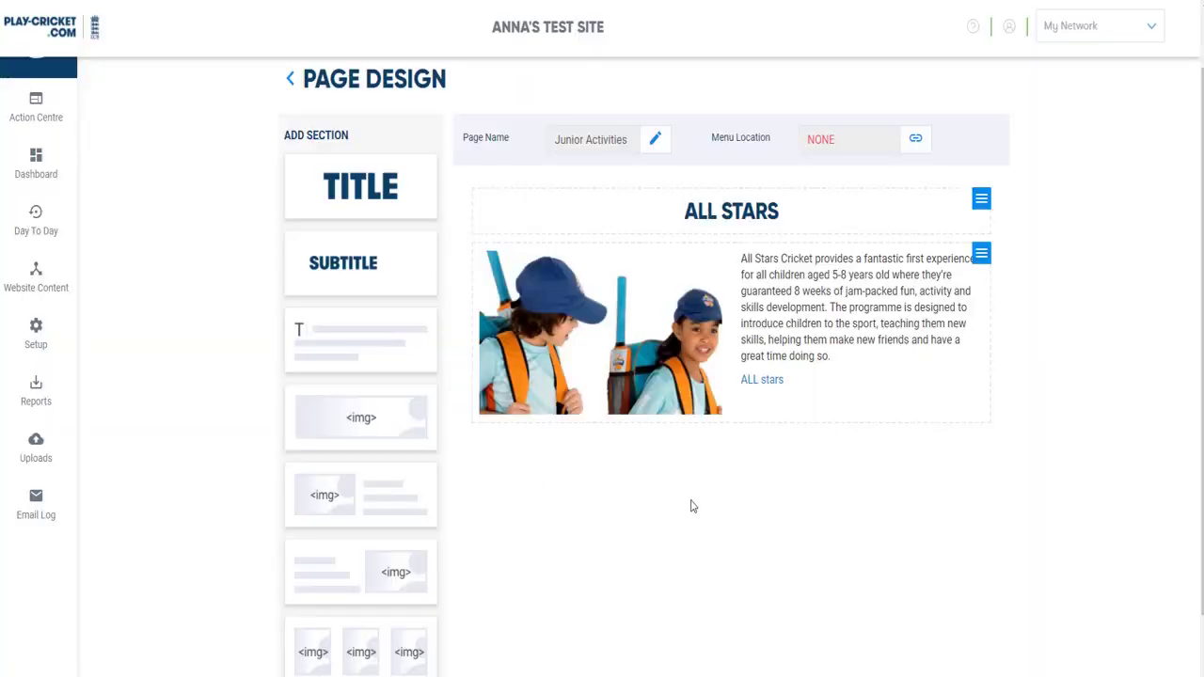
scroll(608, 463, down, 1)
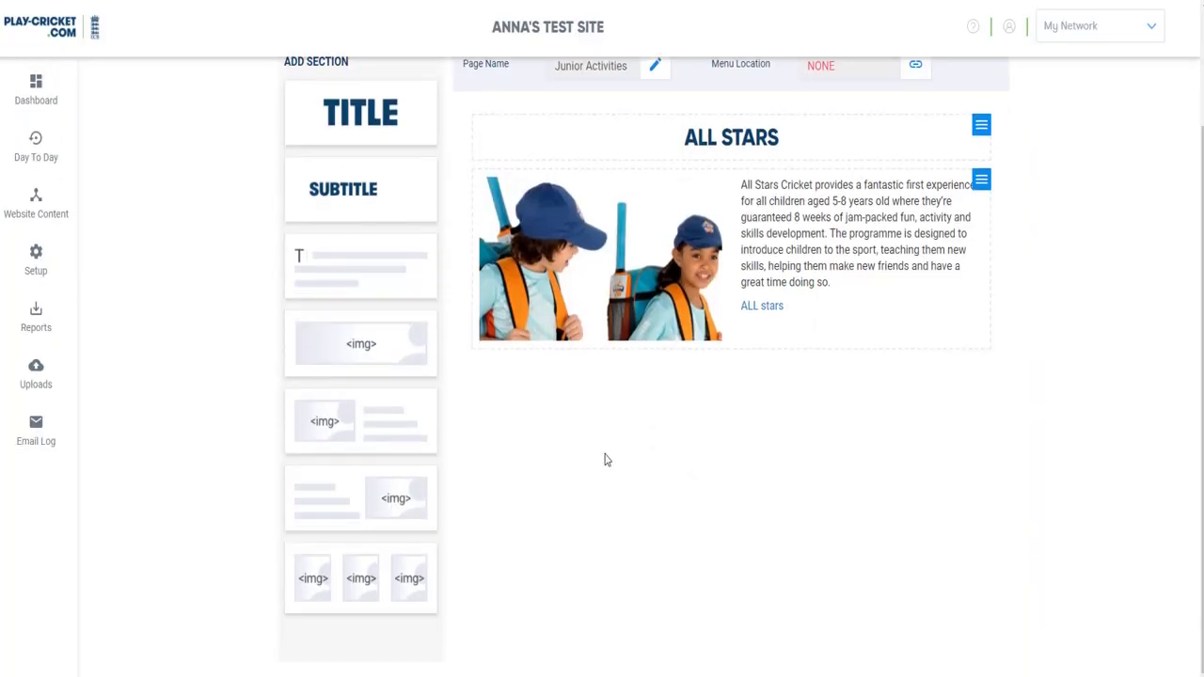
Step: Add an image-right section and a DYNAMOS title, then move the title above it
click(369, 508)
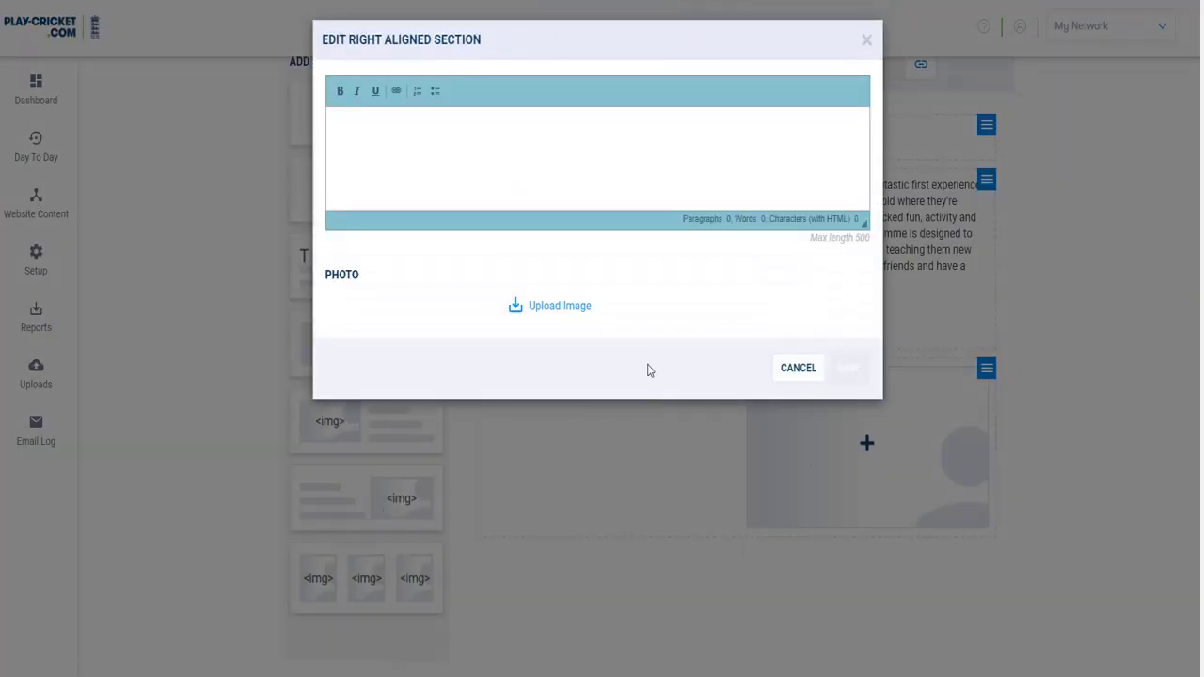
click(805, 374)
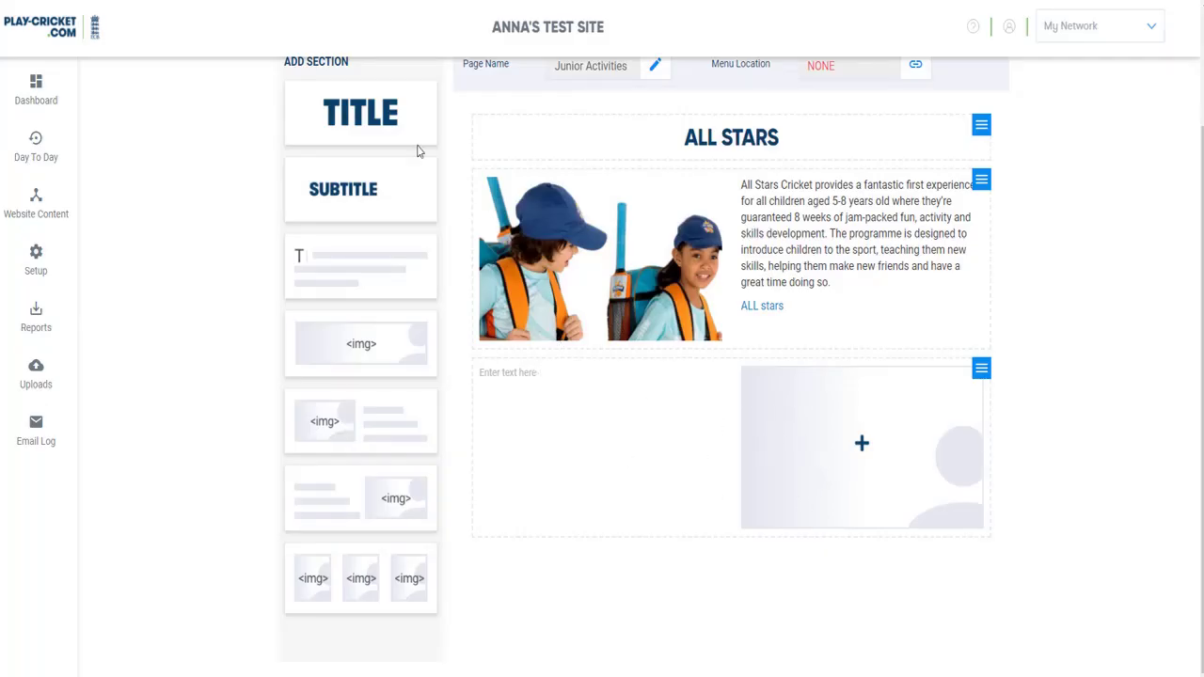
click(392, 113)
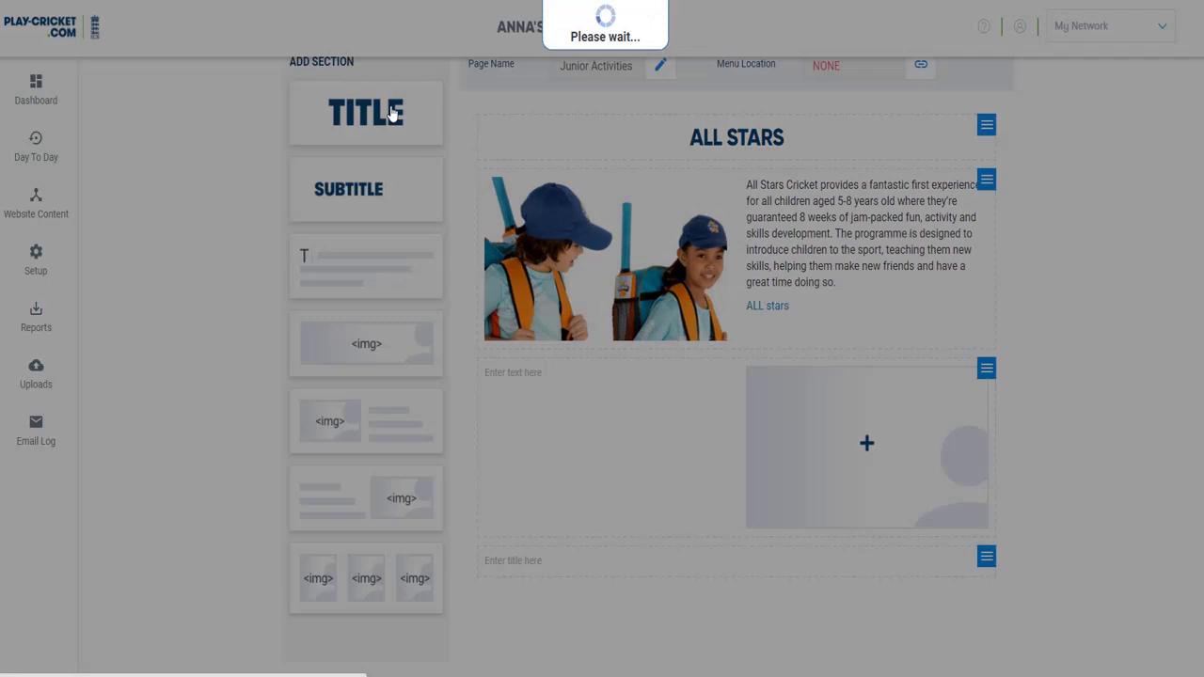
click(530, 98)
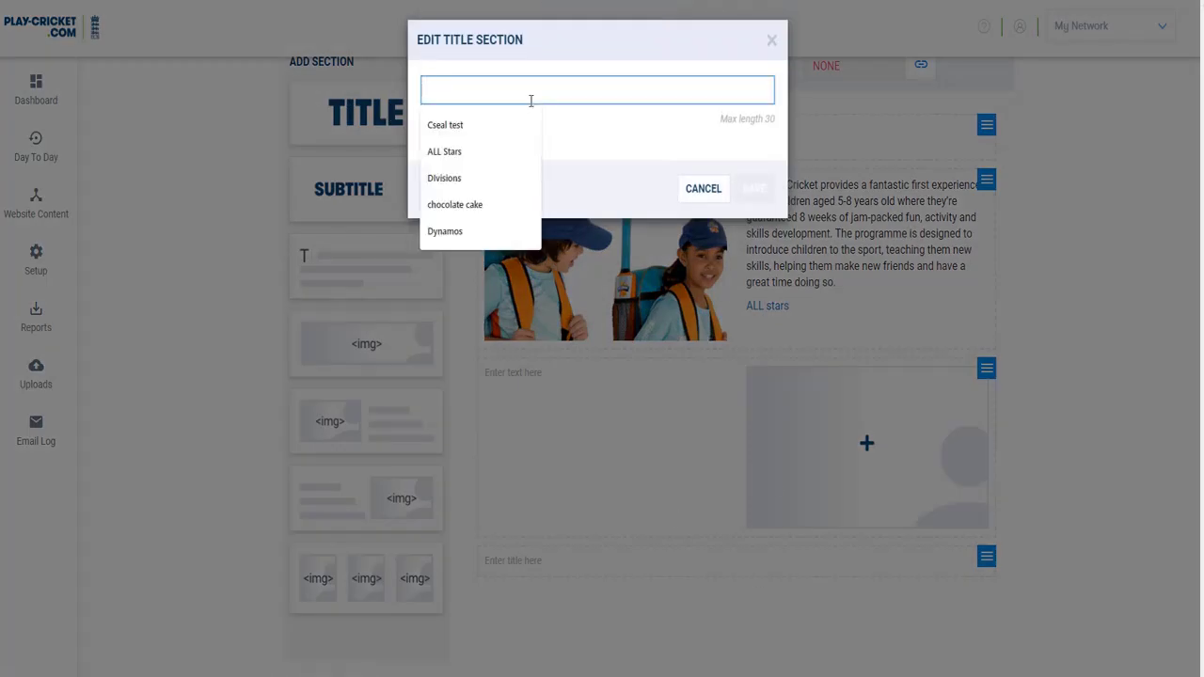
click(496, 237)
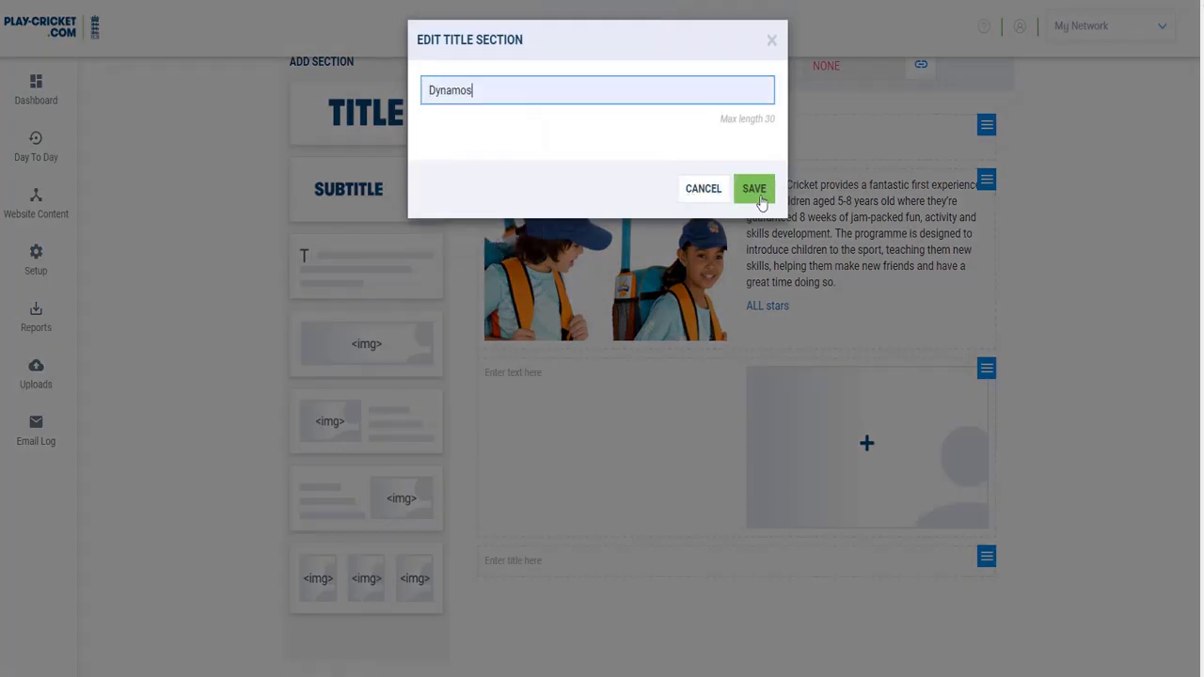
click(754, 192)
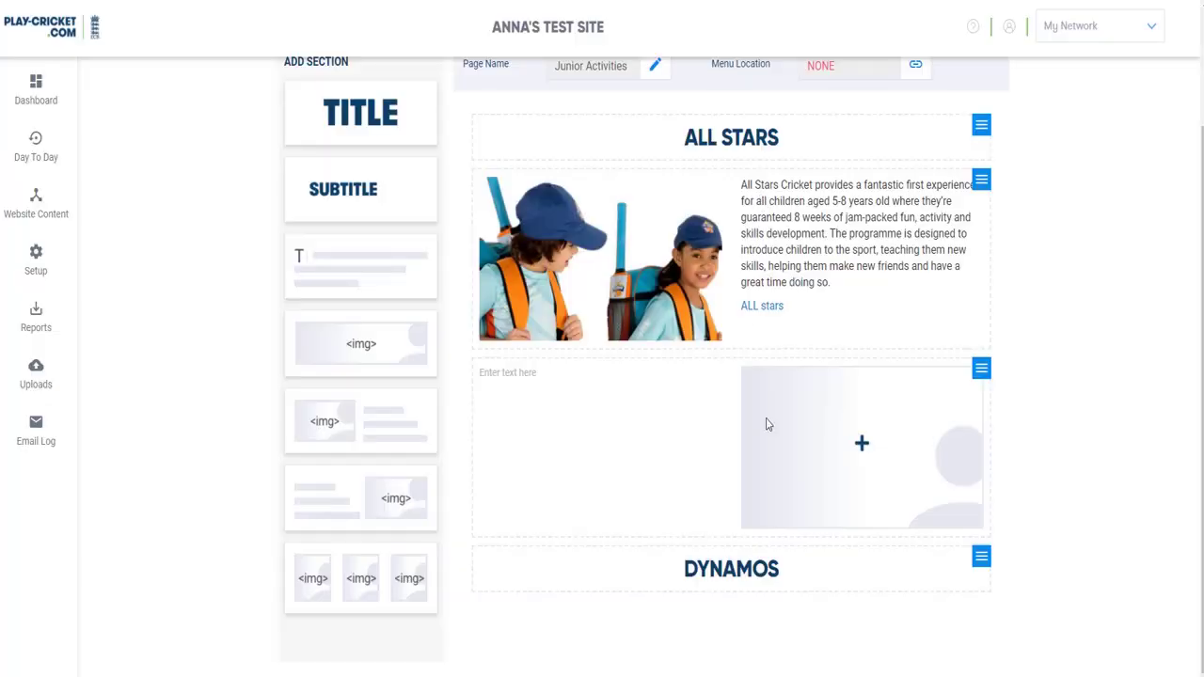
click(981, 559)
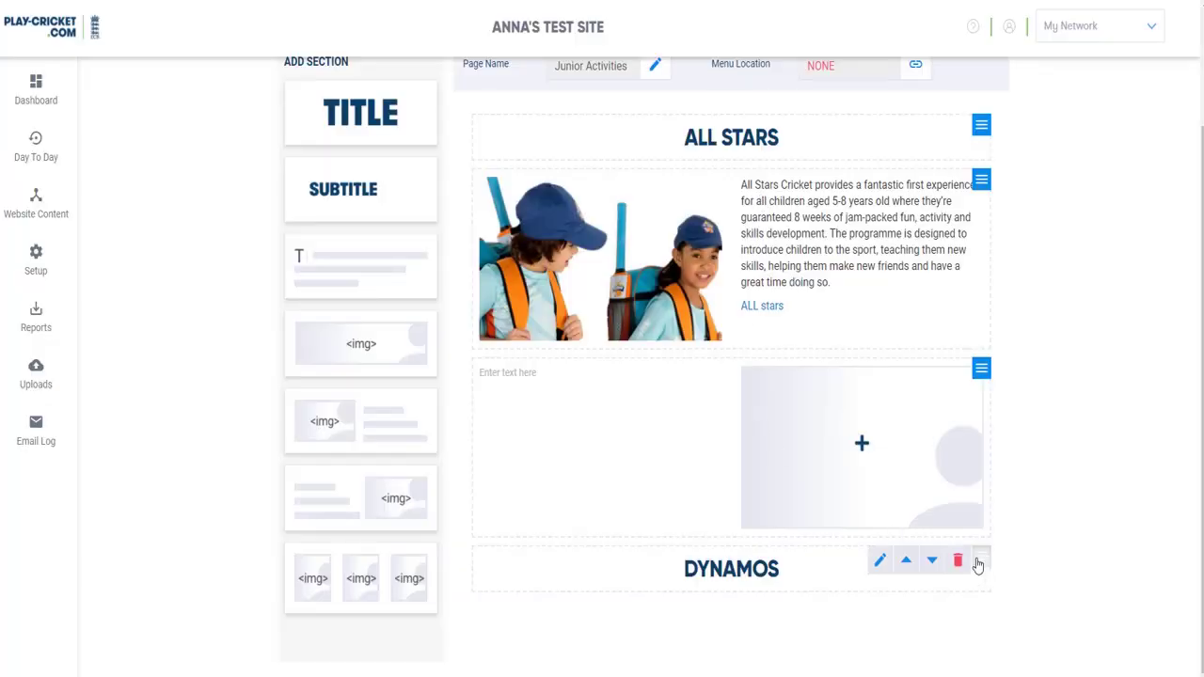
click(906, 561)
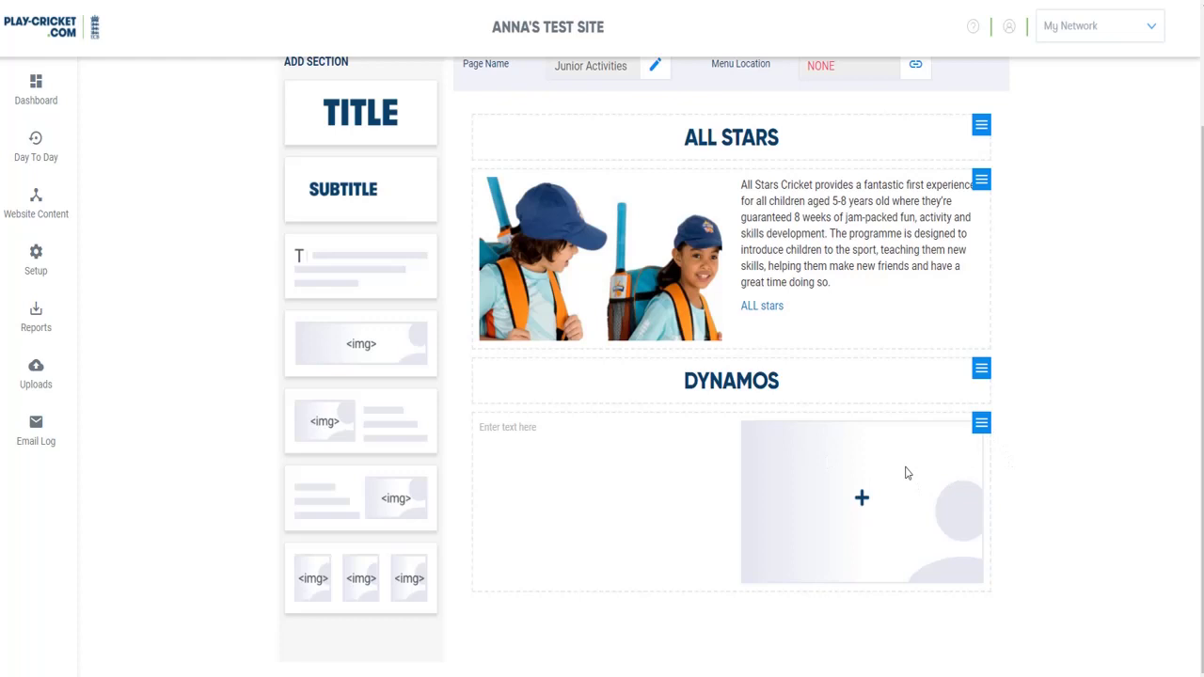
Step: Upload 'dyno 1' into the empty text-and-image section, cropped to frame the two boys
click(981, 428)
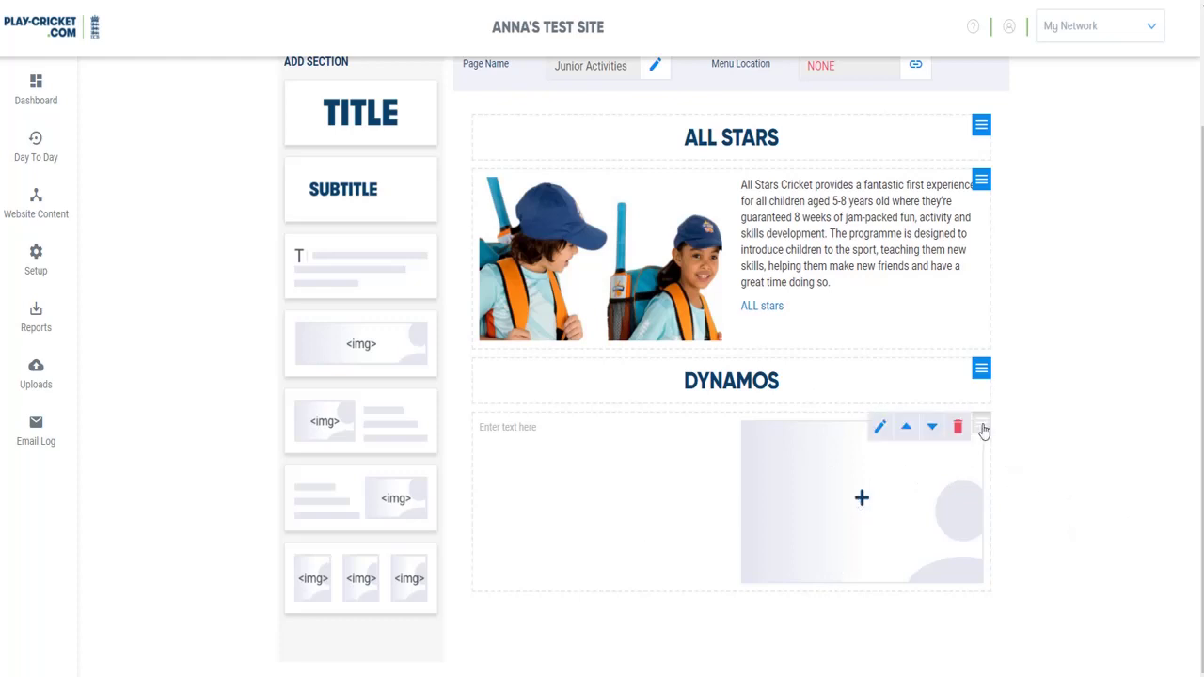
click(879, 429)
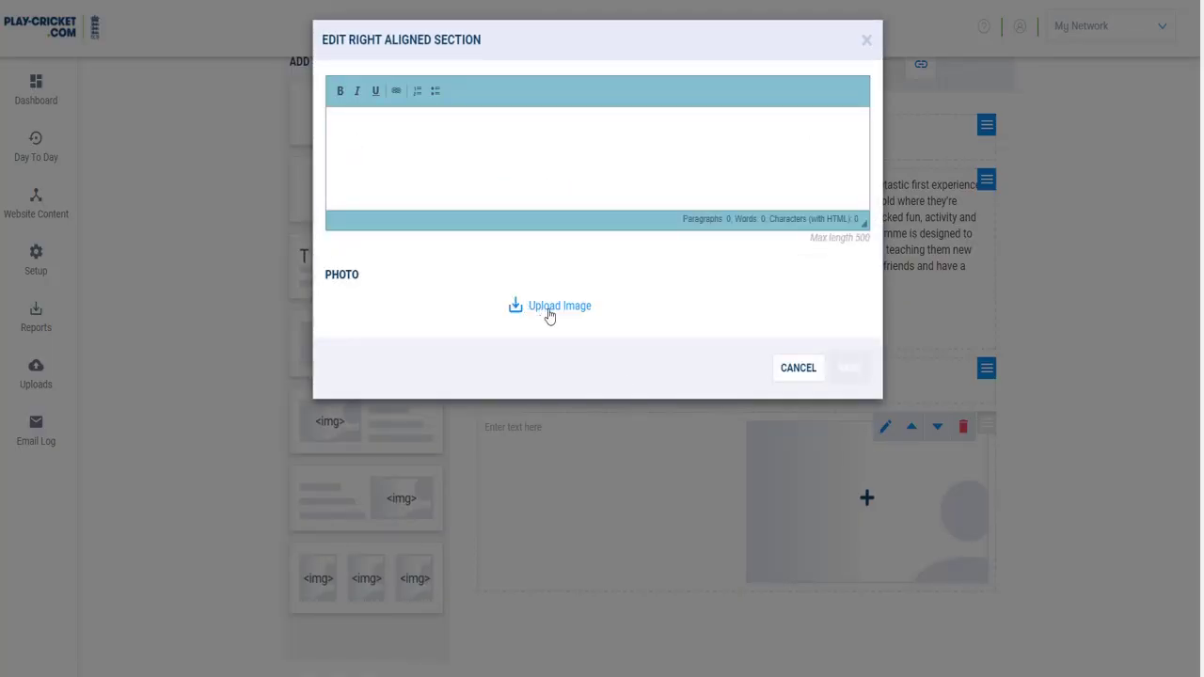
click(550, 315)
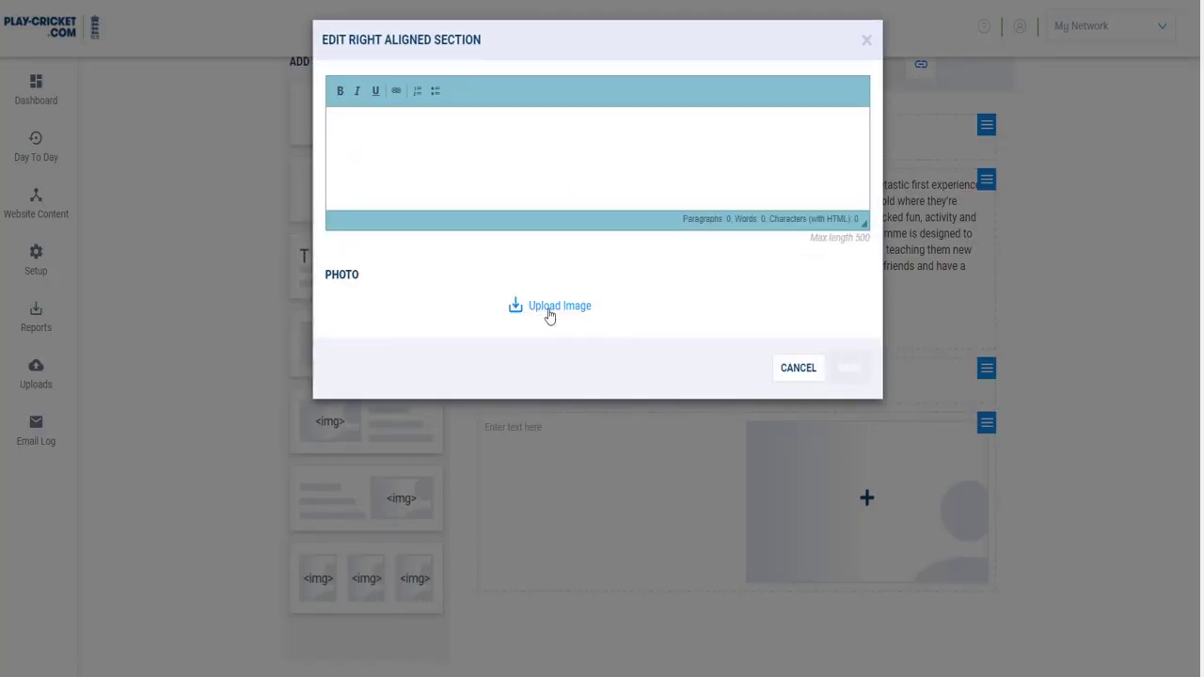
click(161, 168)
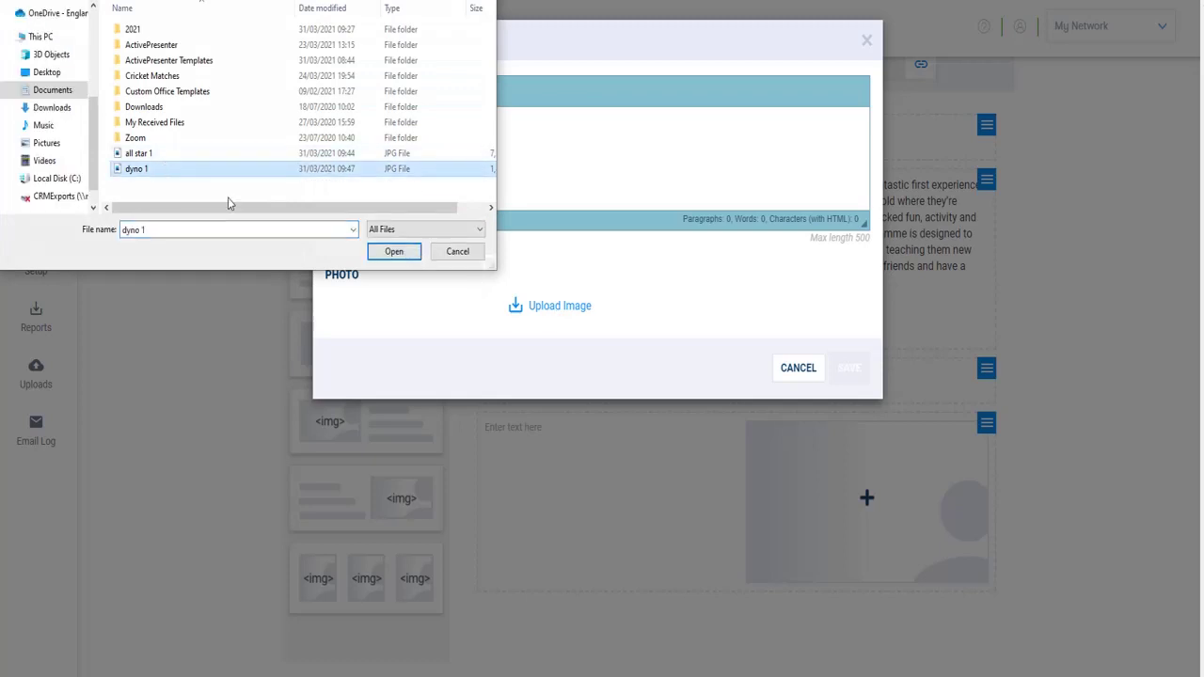
click(394, 251)
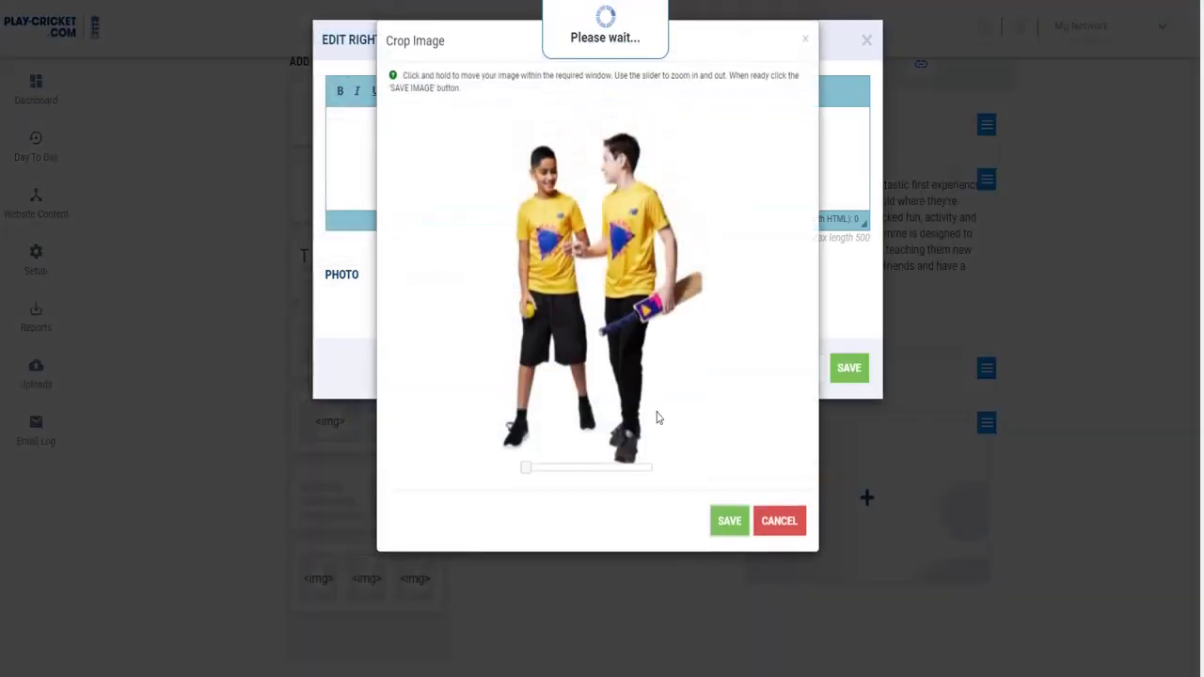
drag(716, 284, 634, 293)
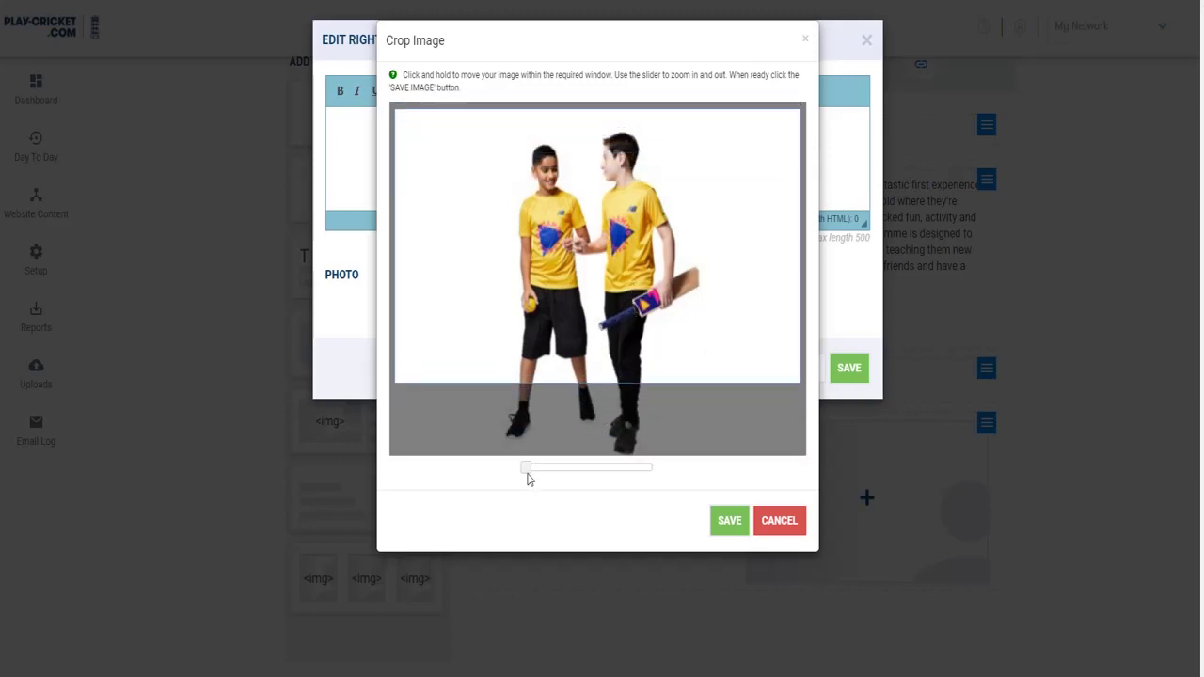
drag(527, 467, 539, 468)
drag(663, 400, 725, 344)
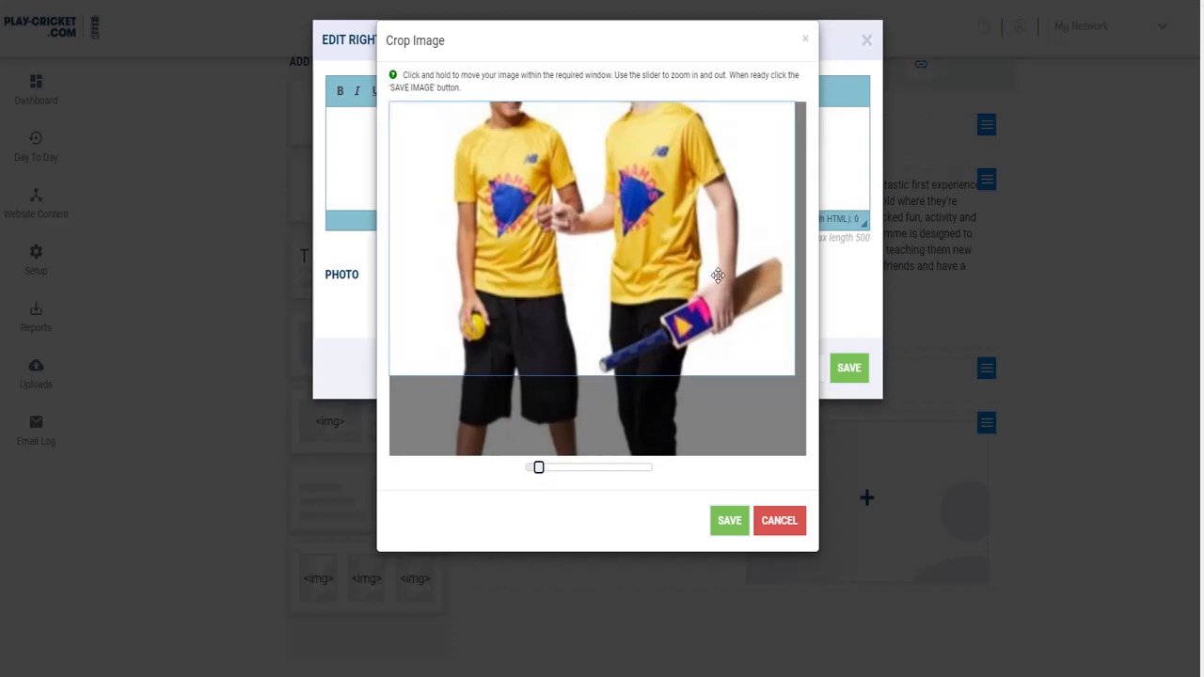
drag(717, 425, 710, 527)
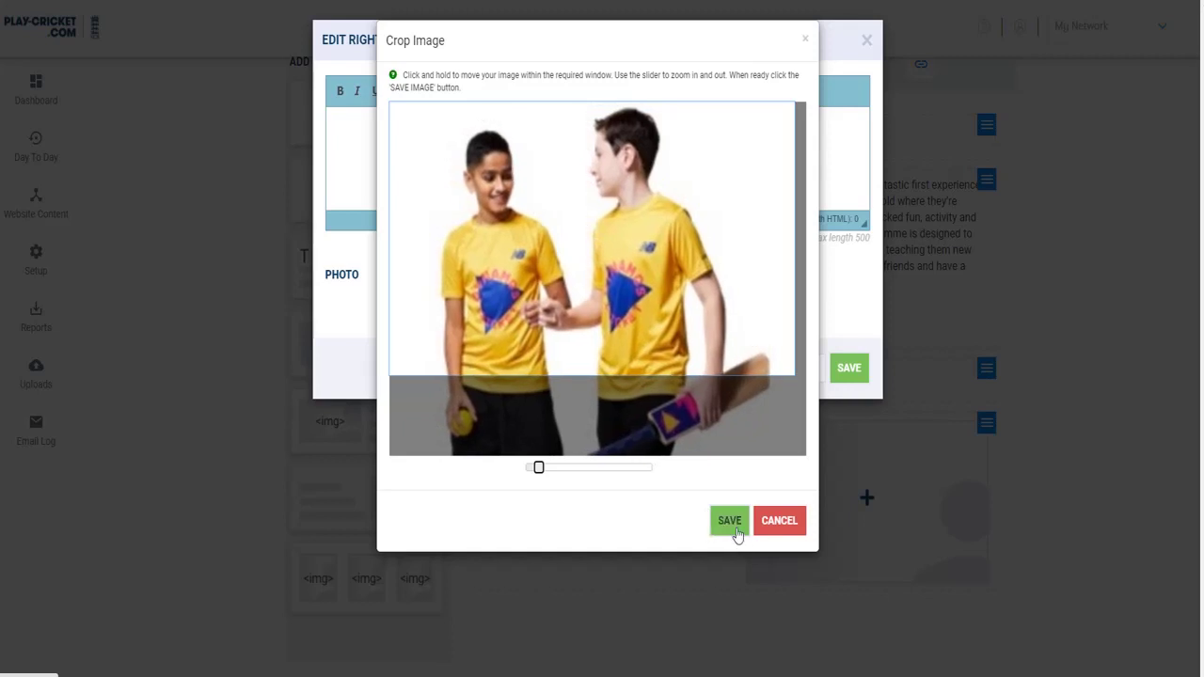
click(736, 529)
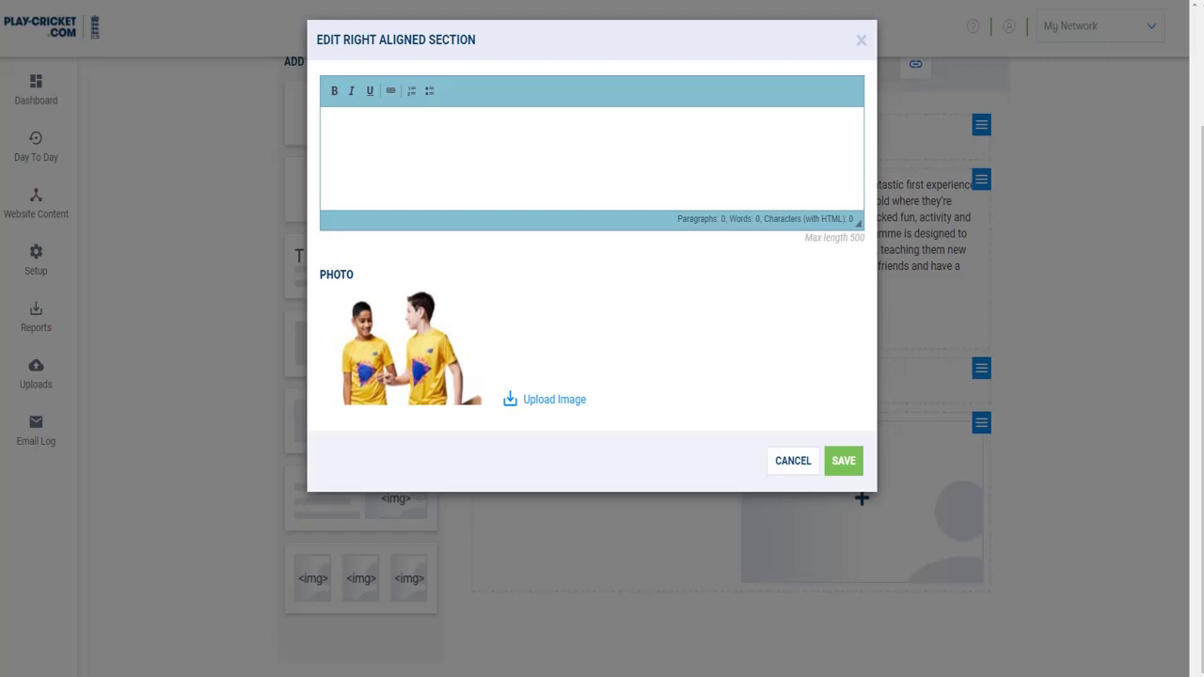
Step: Paste the two Dynamos paragraphs into the section text and remove the extra blank line
click(397, 131)
text(Dynamos Cricket provides a fantastic next step for all those graduating from All Stars Cricket and the perfect introduction for all 8-11 year-olds new to the sport! Complementing junior cricket, Dynamos provides children with a more social offer focused on developing fundamental movement skills and applying them in an exciting game of countdown cricket.)
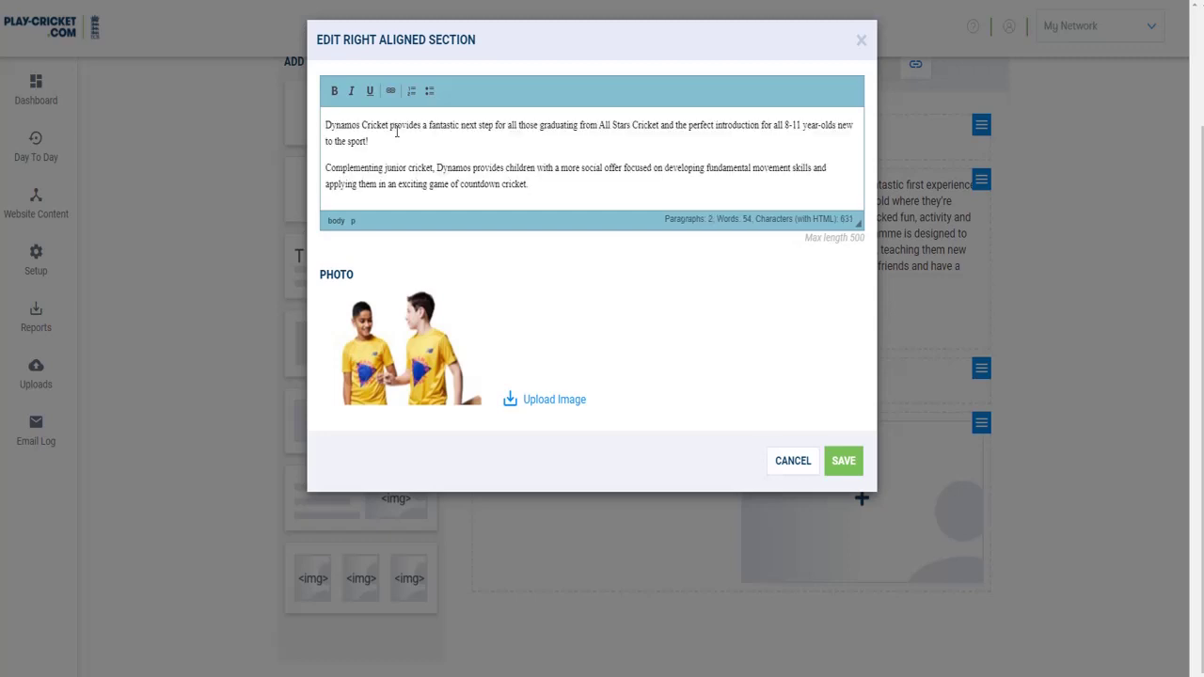
click(502, 202)
key(Return)
key(Return)
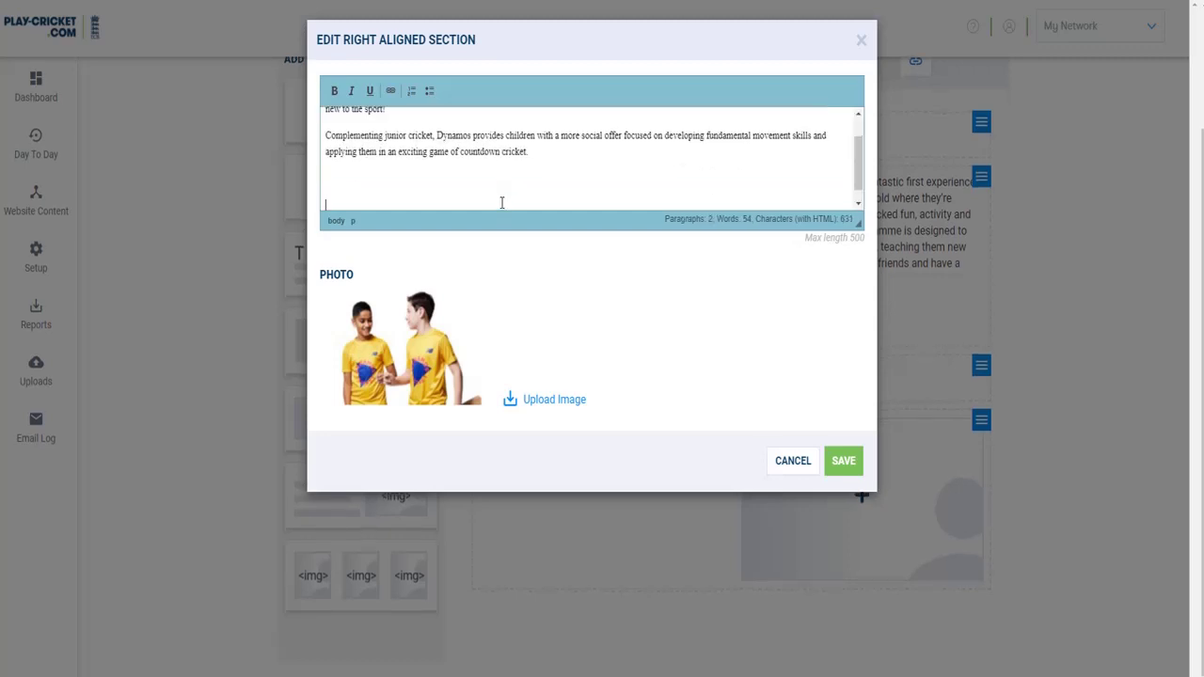
key(BackSpace)
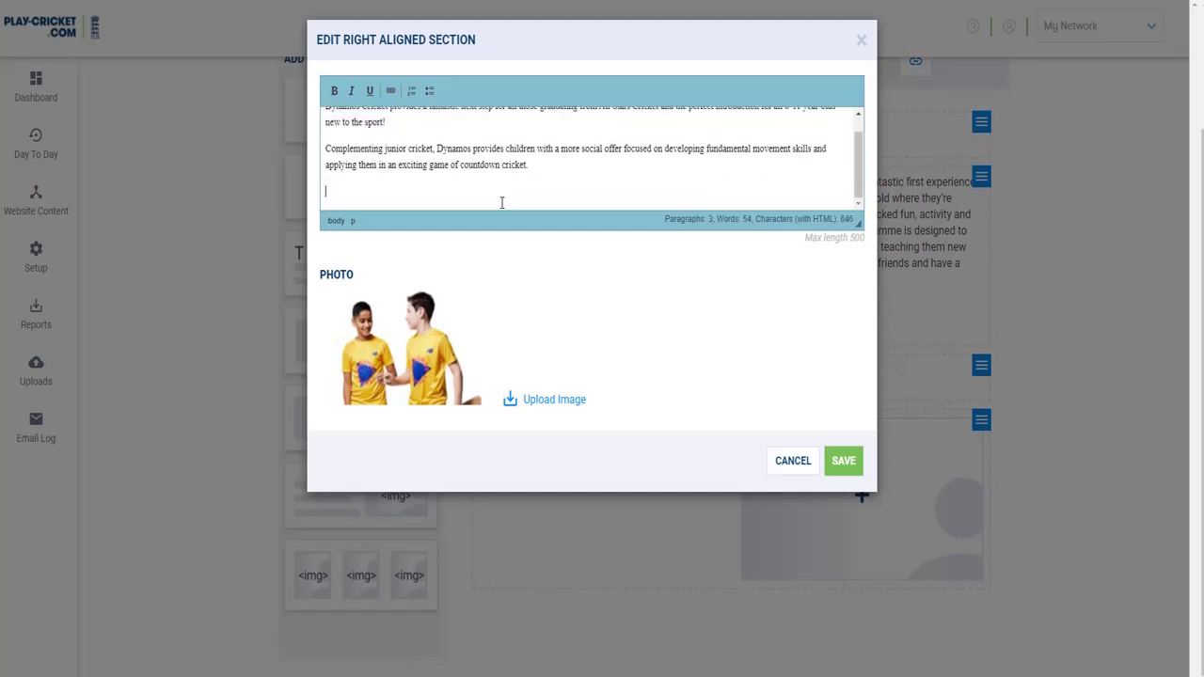
click(391, 91)
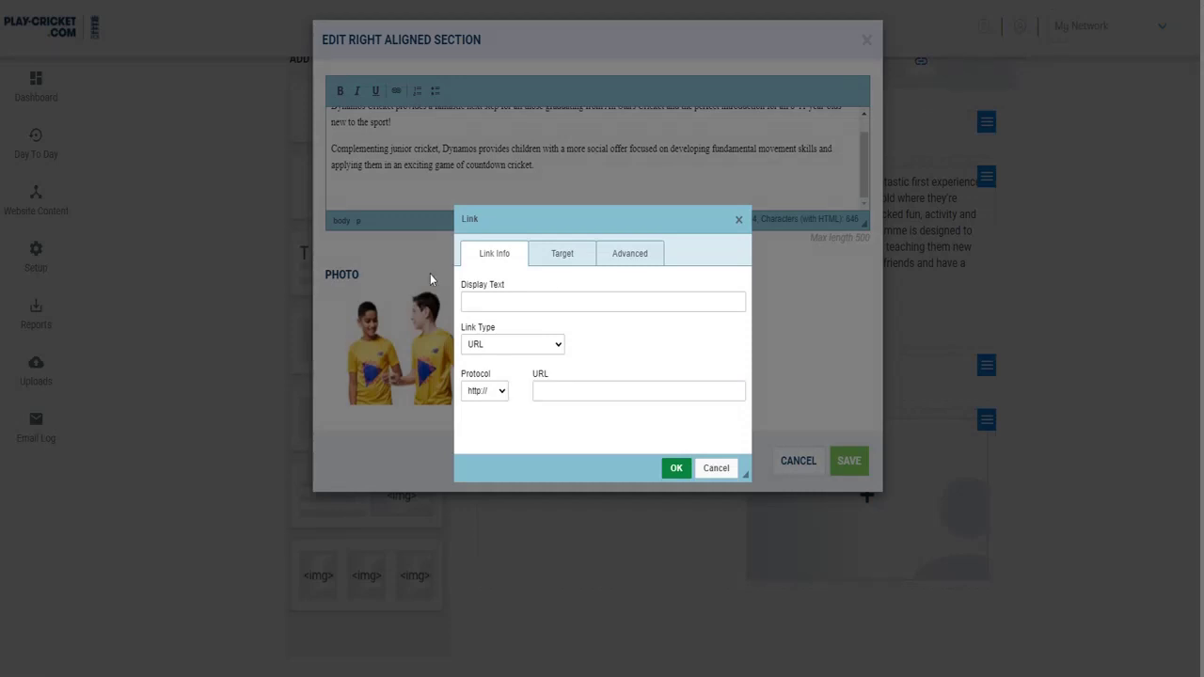
click(561, 387)
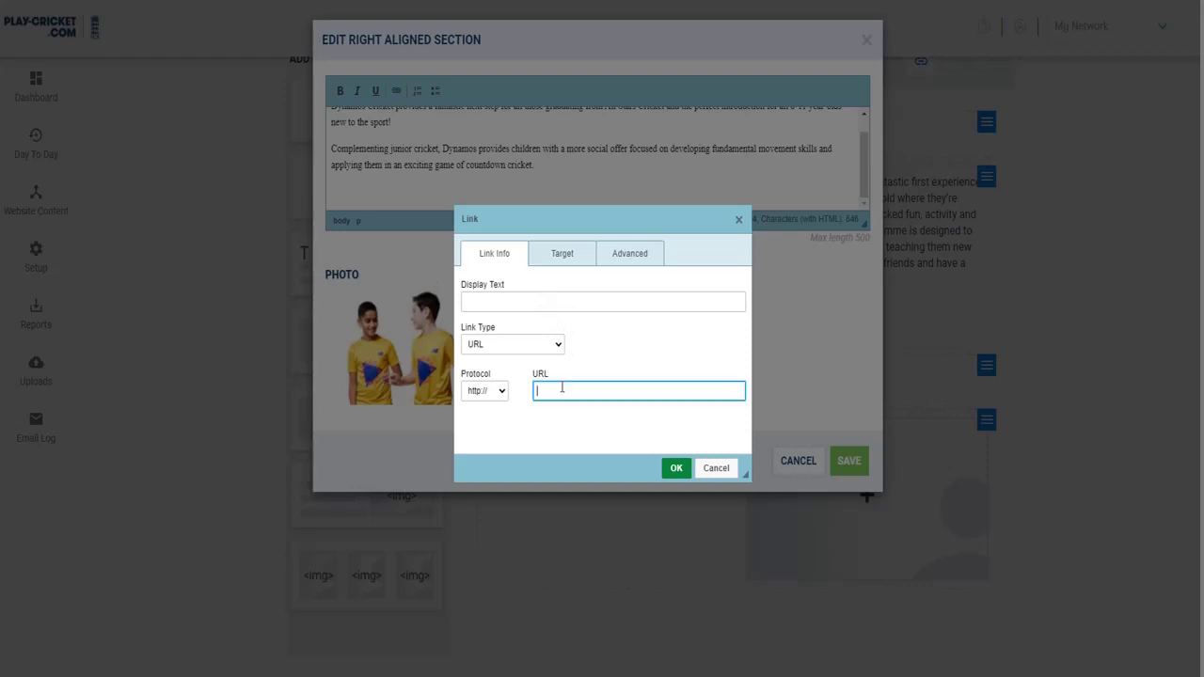
text(www.ecb.co.uk/play/dynamoscricket)
click(522, 299)
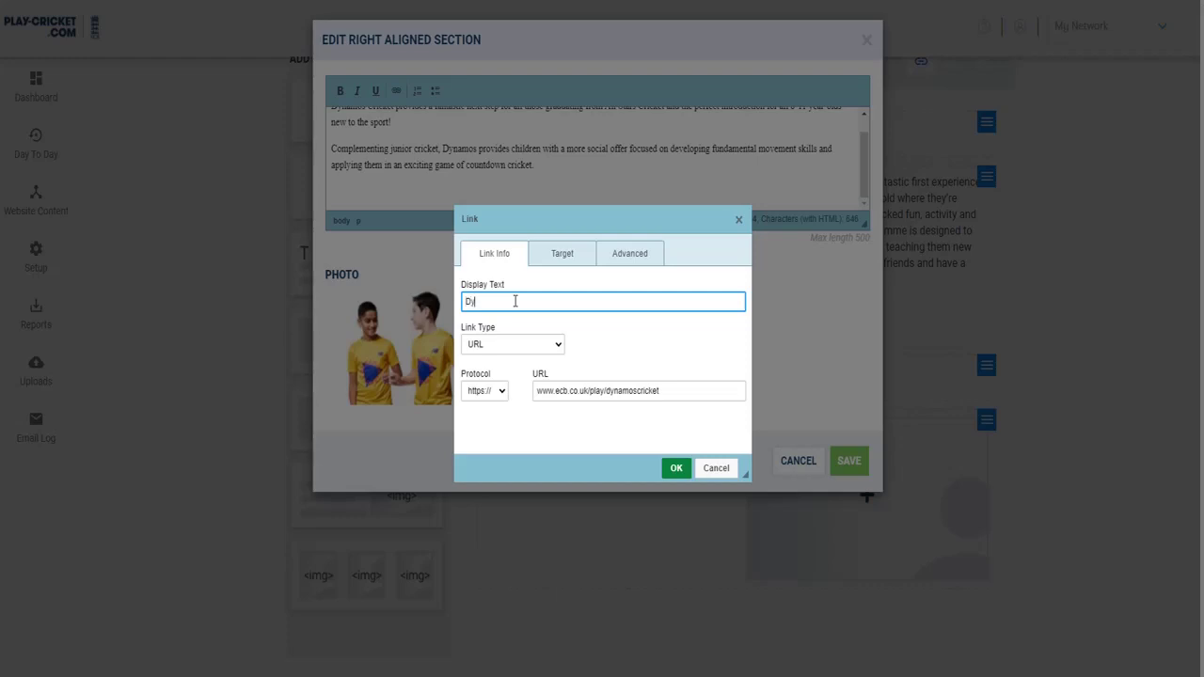
text(Dynamos)
click(677, 469)
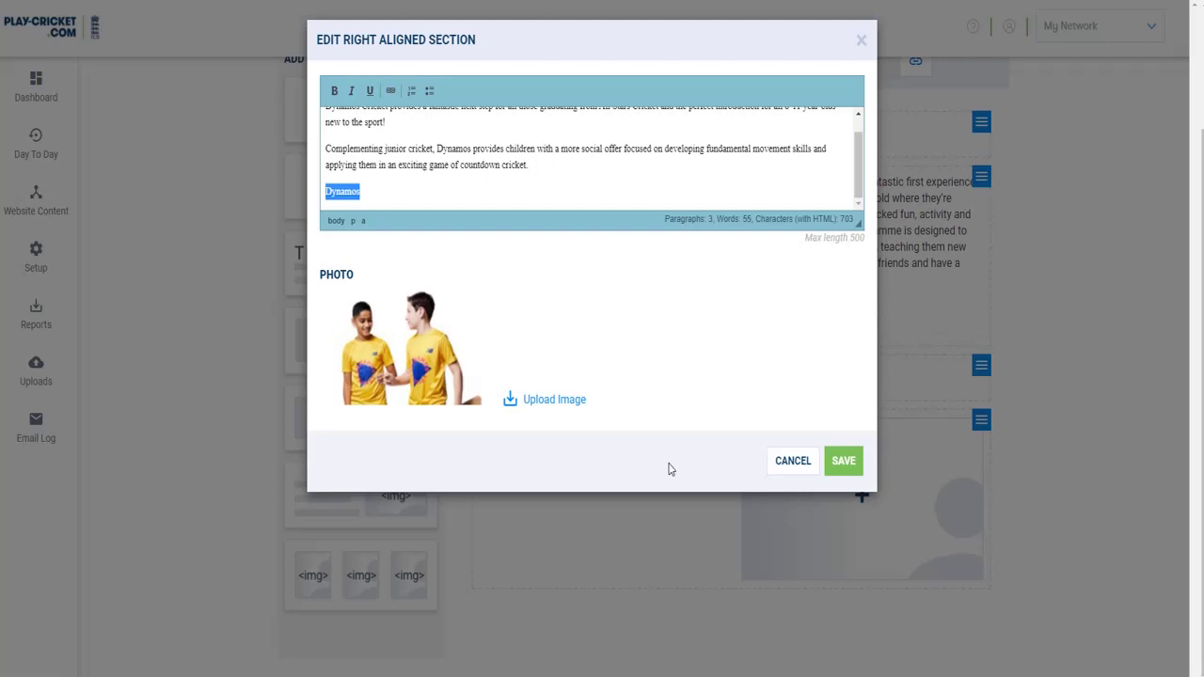
scroll(583, 179, up, 1)
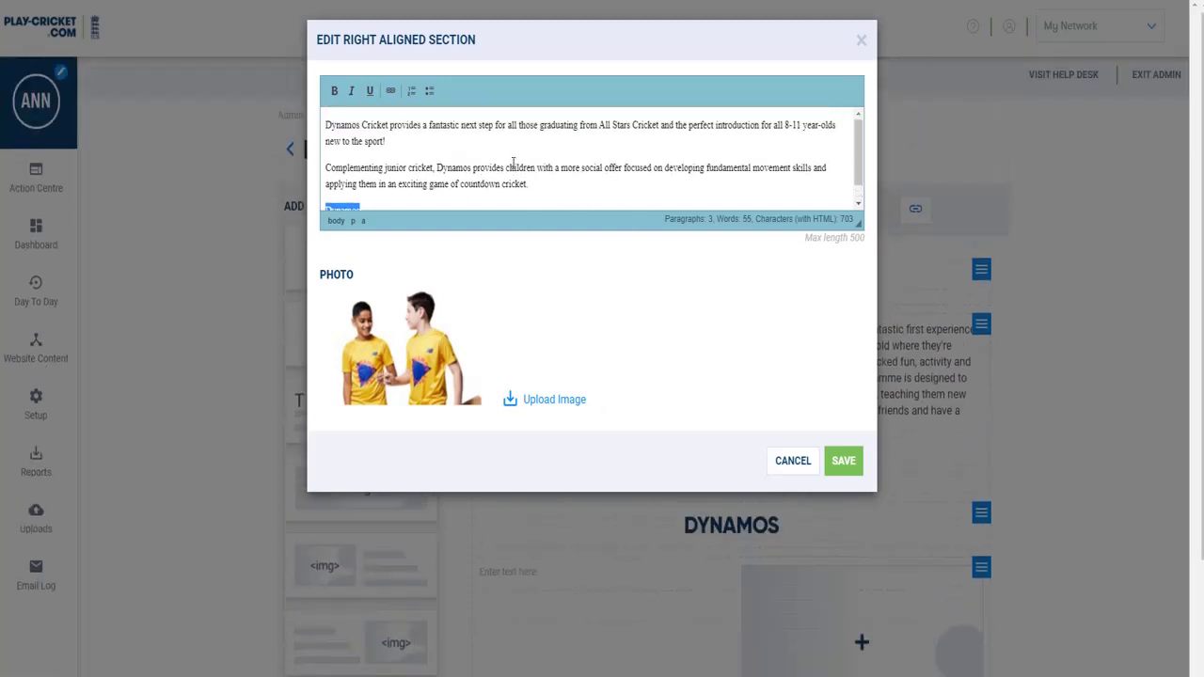
scroll(551, 175, down, 1)
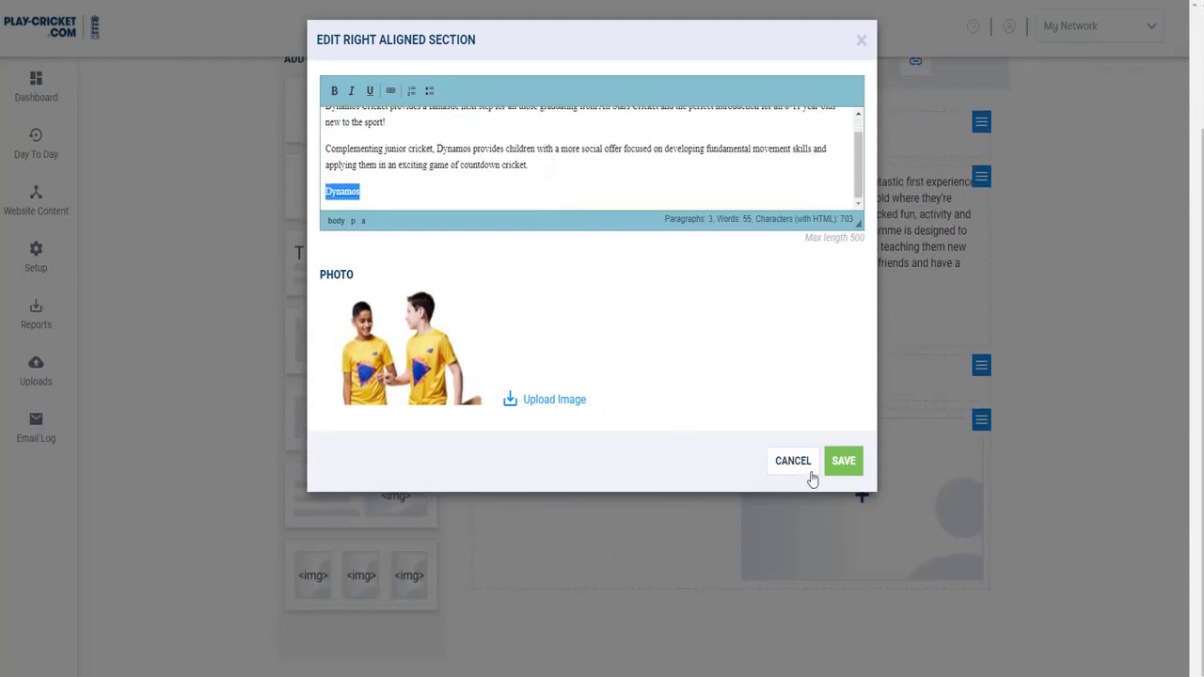
click(843, 461)
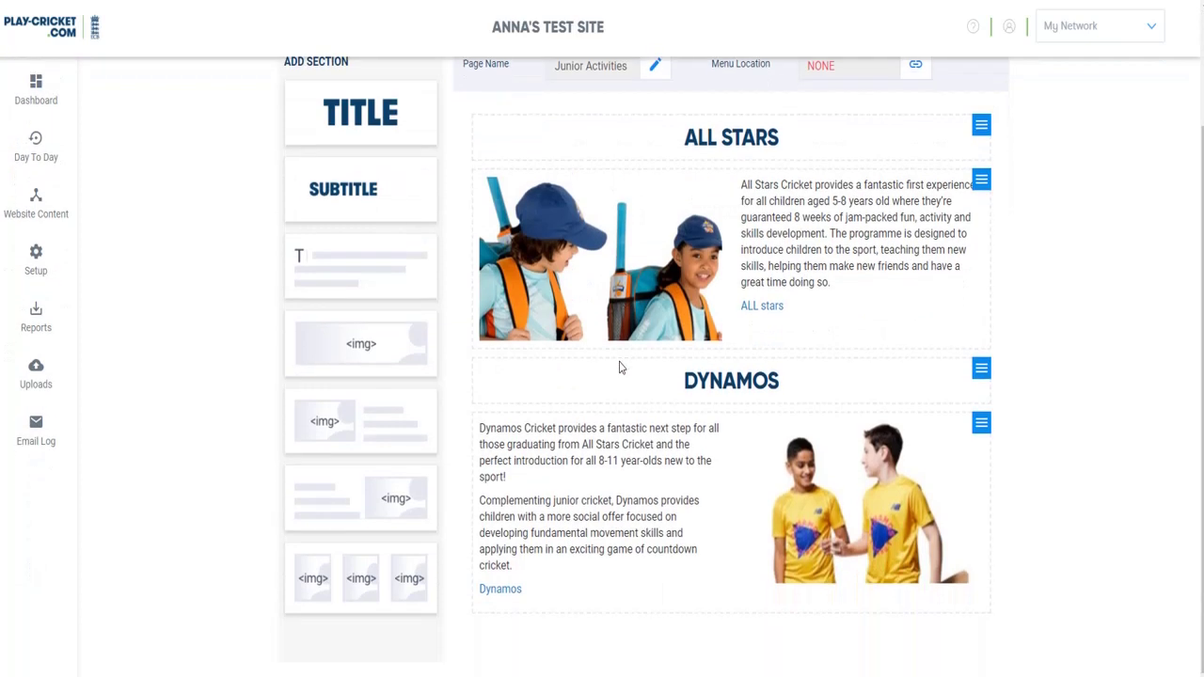
Step: Check the ALL STARS and DYNAMOS sections, then open the page's Menu Location settings
scroll(619, 368, up, 2)
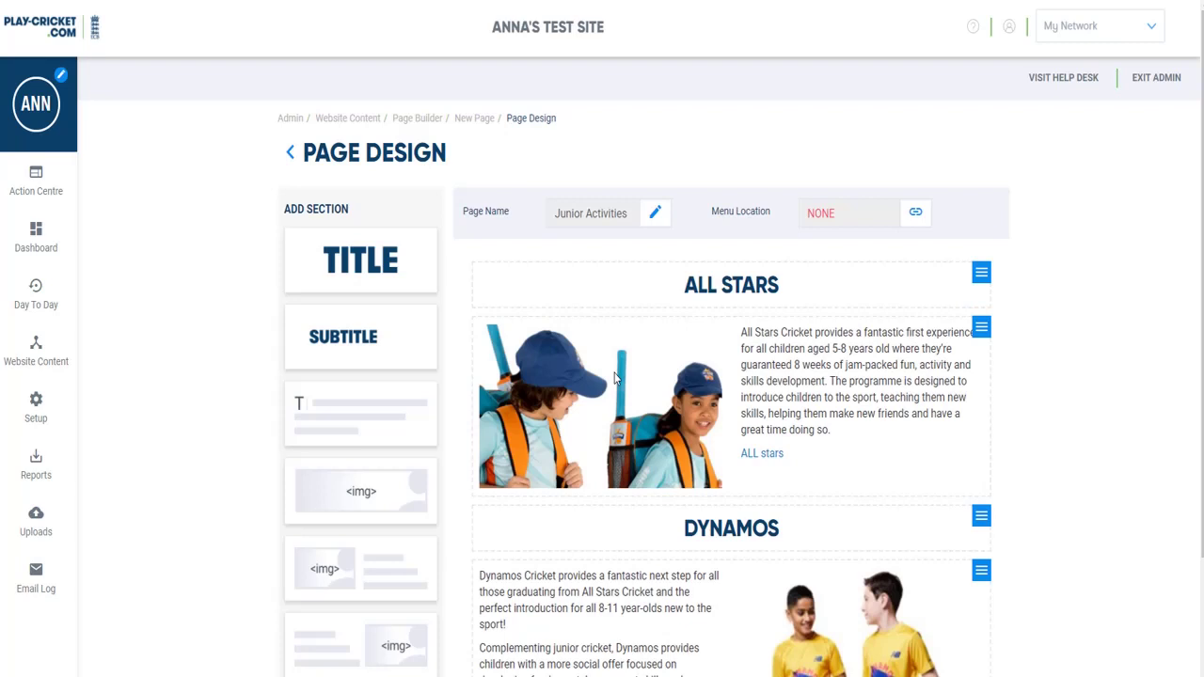
scroll(672, 337, down, 3)
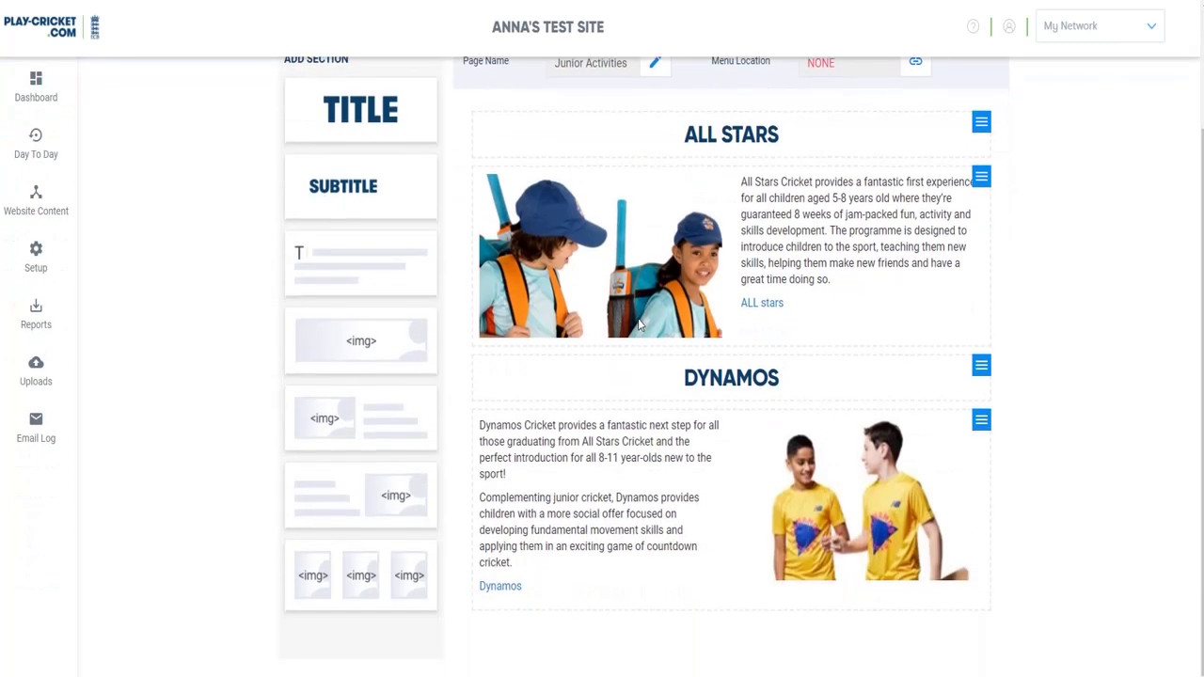
scroll(327, 303, up, 3)
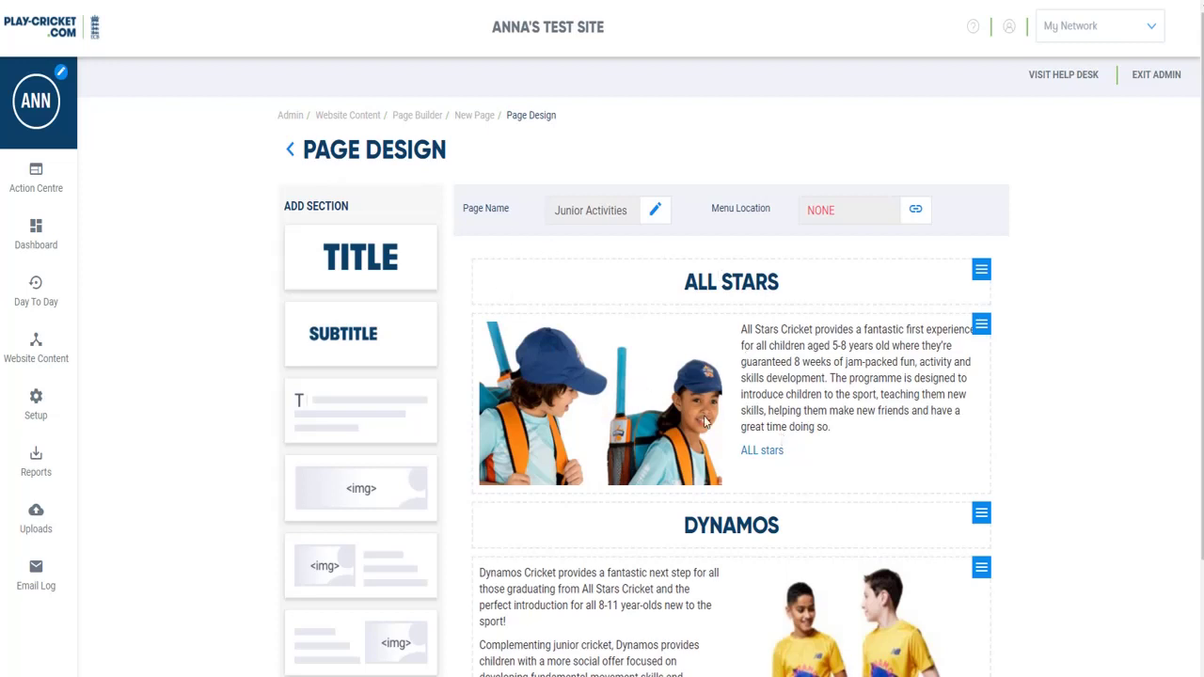
click(916, 213)
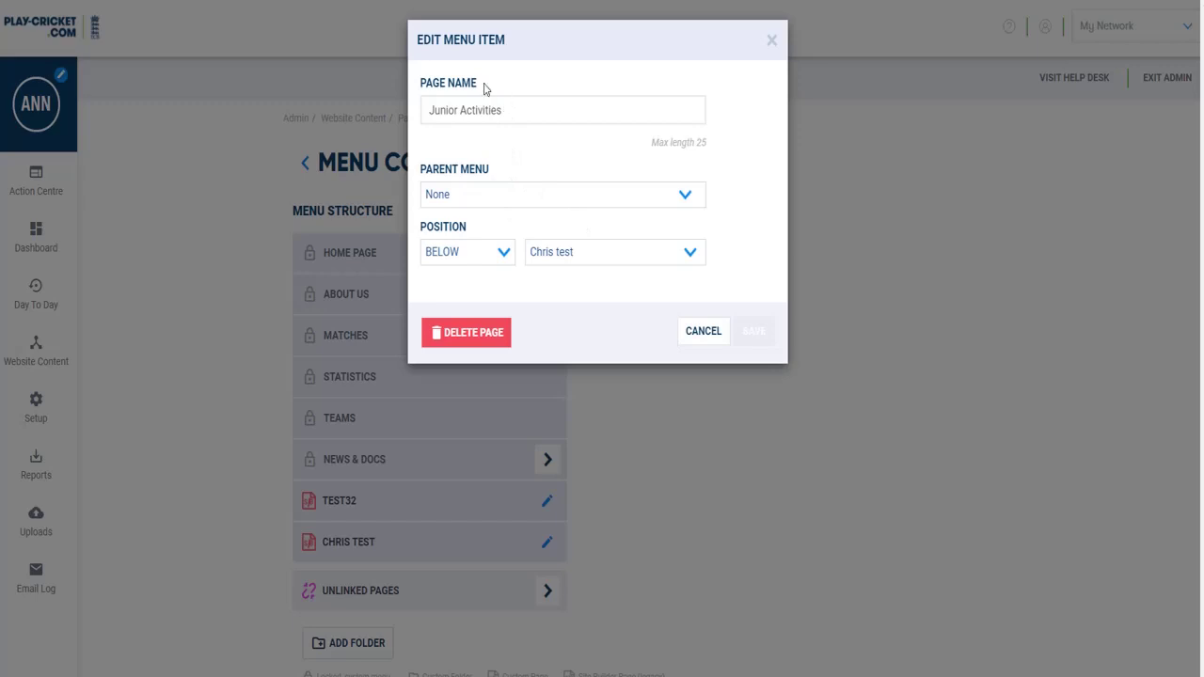
Step: Set Junior Activities' parent to MAIN MENU BAR, positioned ABOVE TEST32, and save
click(689, 201)
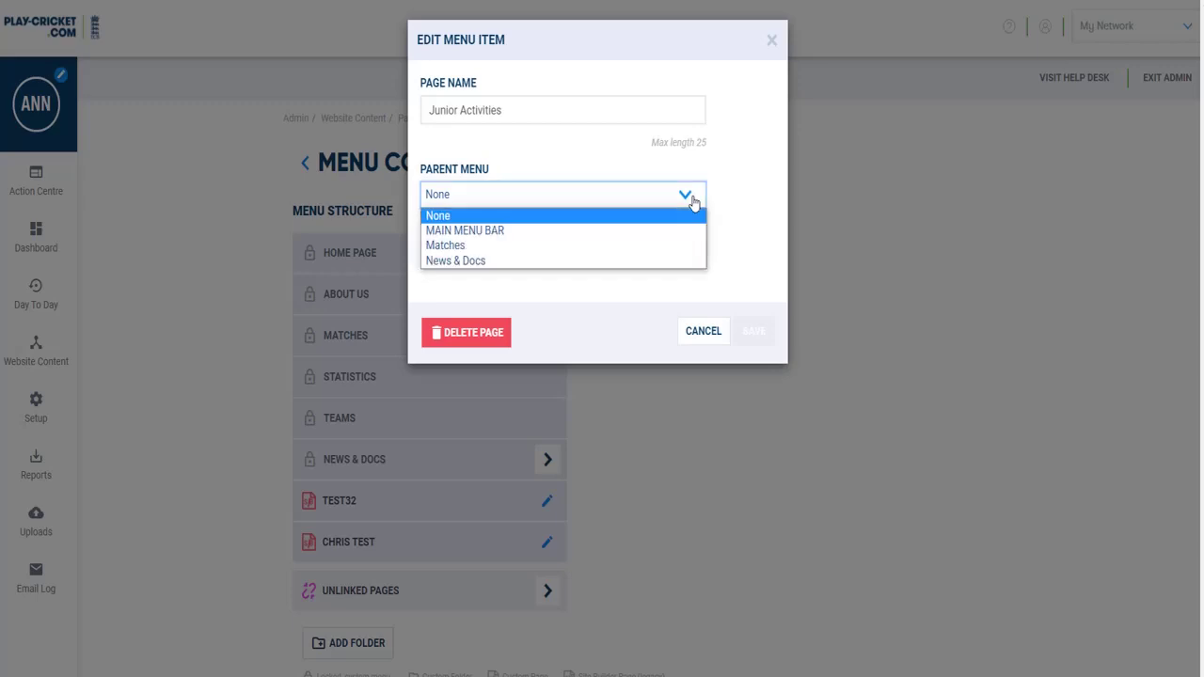
click(554, 231)
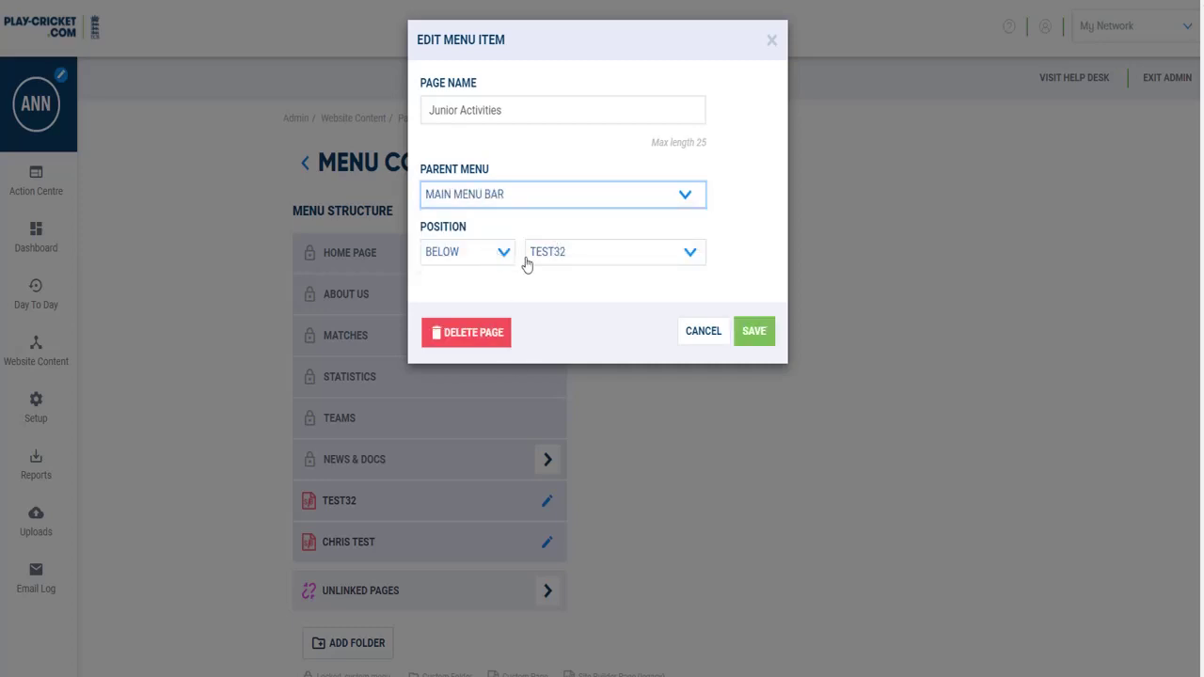
click(566, 261)
click(495, 258)
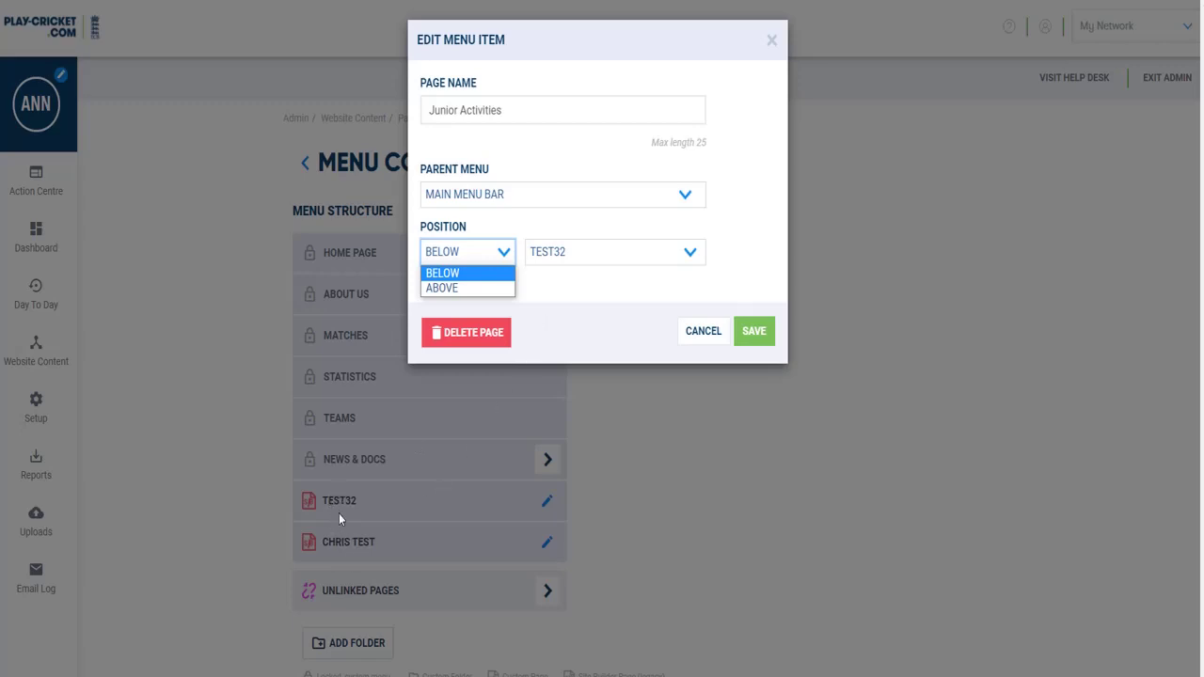
click(476, 289)
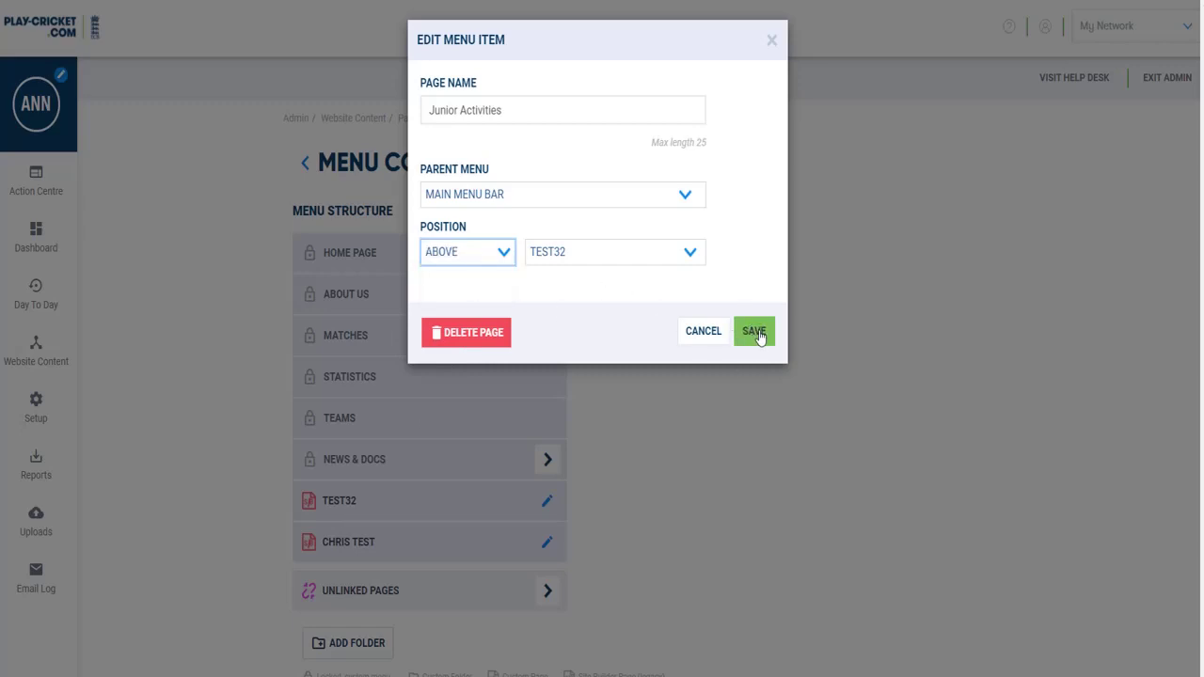
click(756, 334)
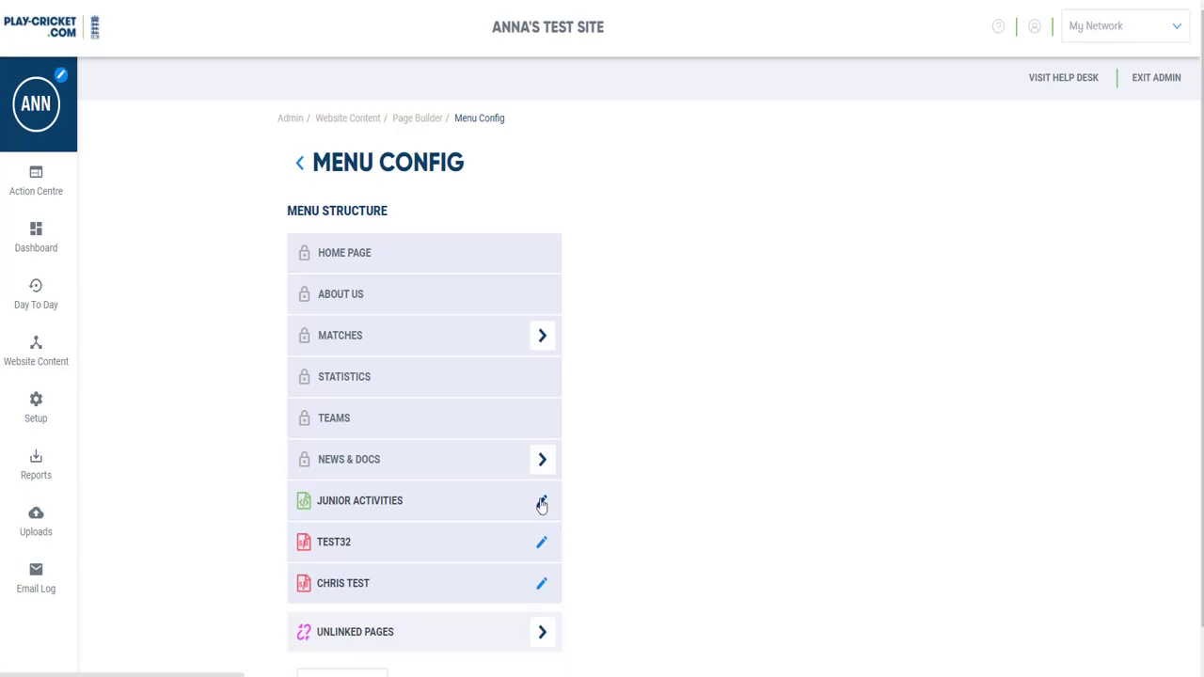
Step: Expand and check the UNLINKED PAGES folder, then collapse it again
scroll(591, 462, down, 1)
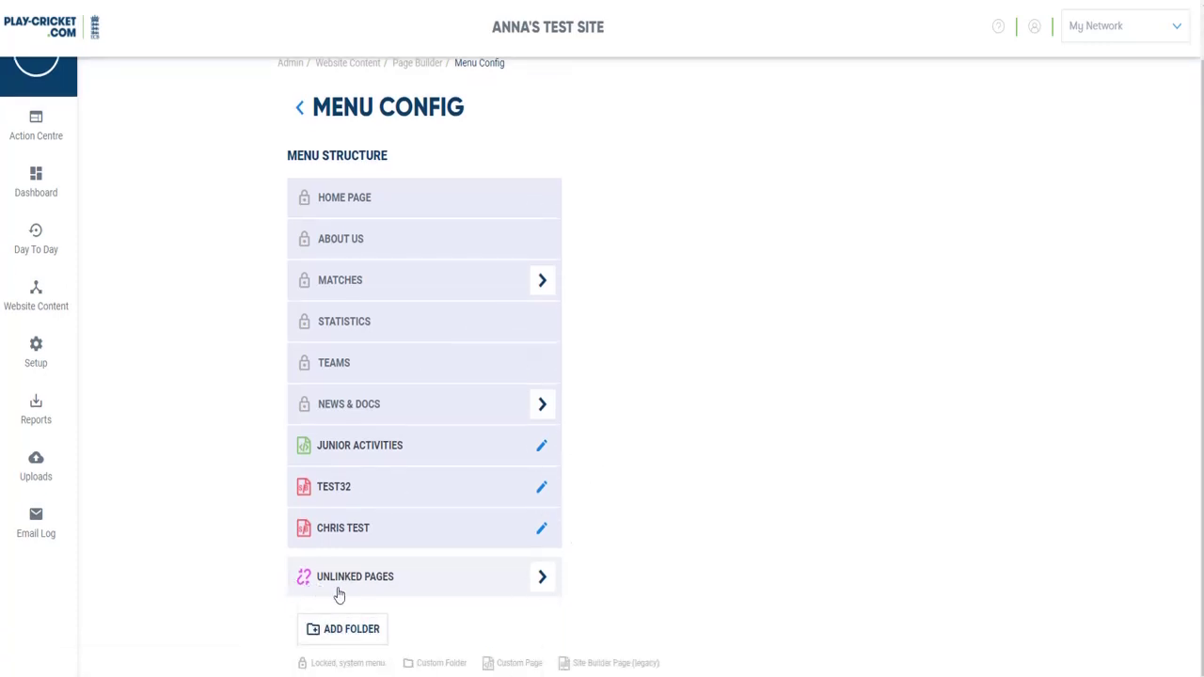
click(542, 578)
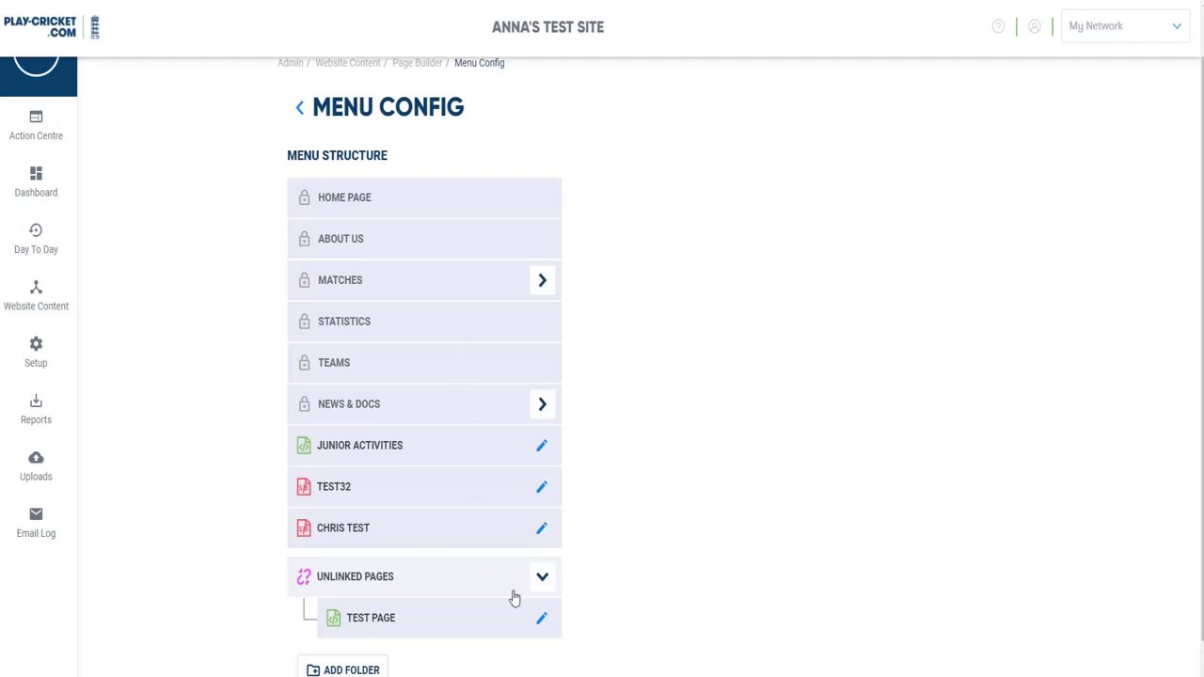
click(540, 620)
click(546, 585)
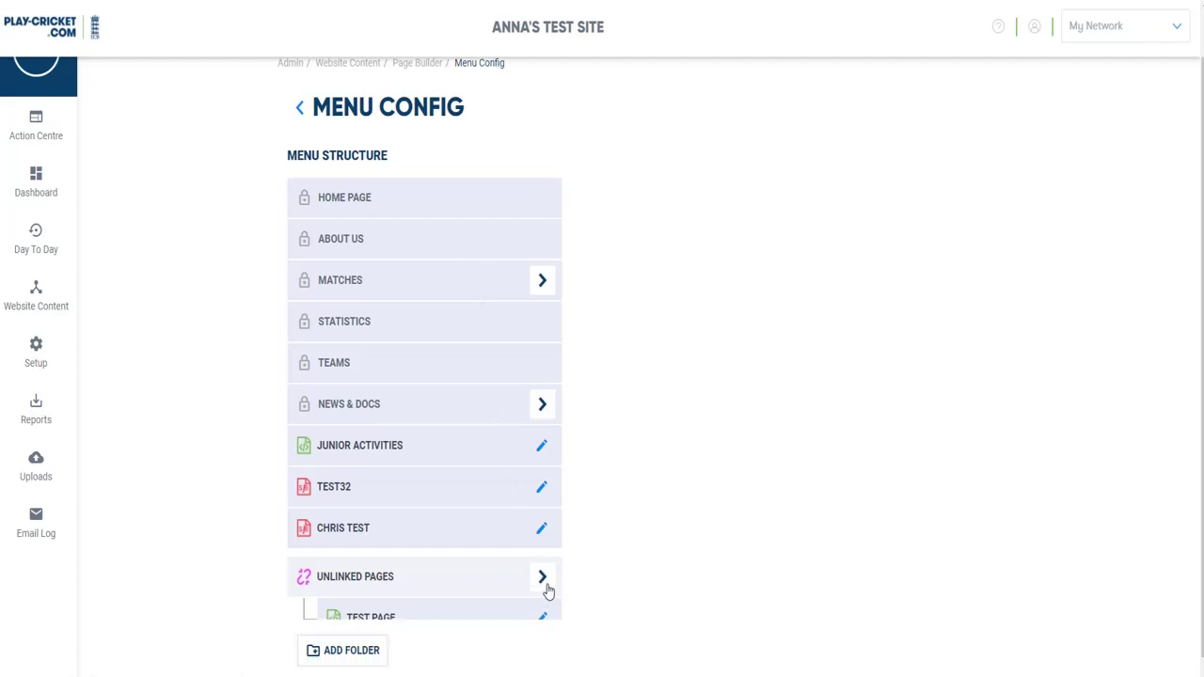
click(298, 109)
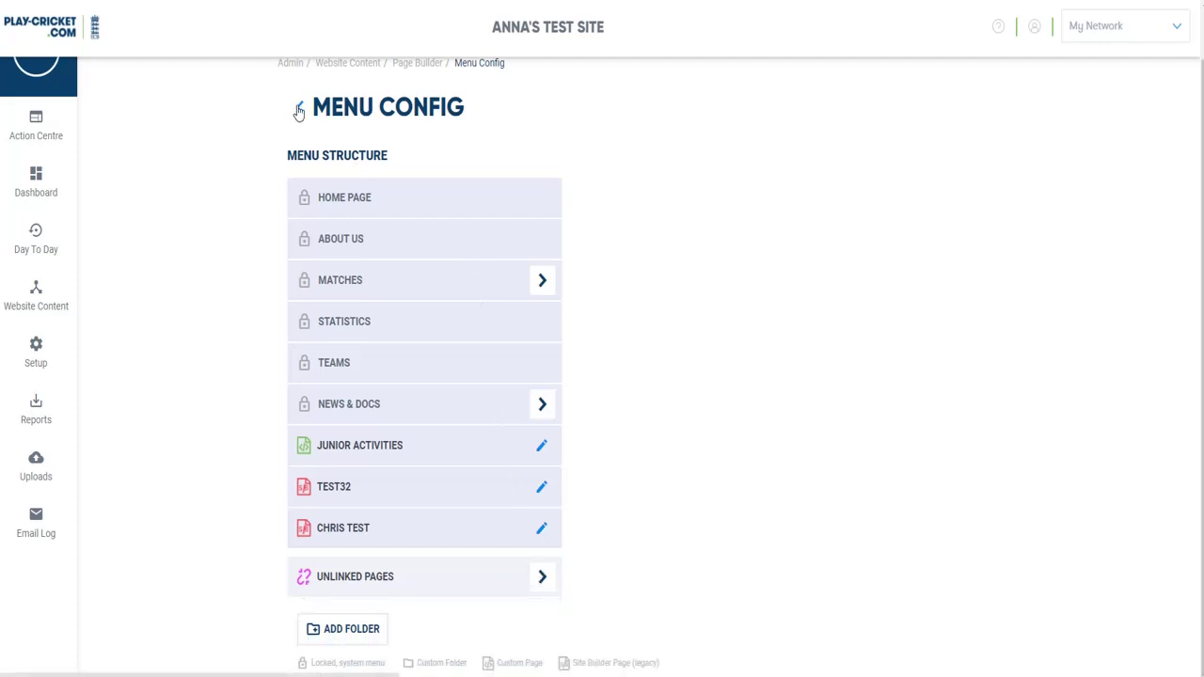
Step: Go back to Page Builder and open Website Content > Template Config > Menu
click(286, 155)
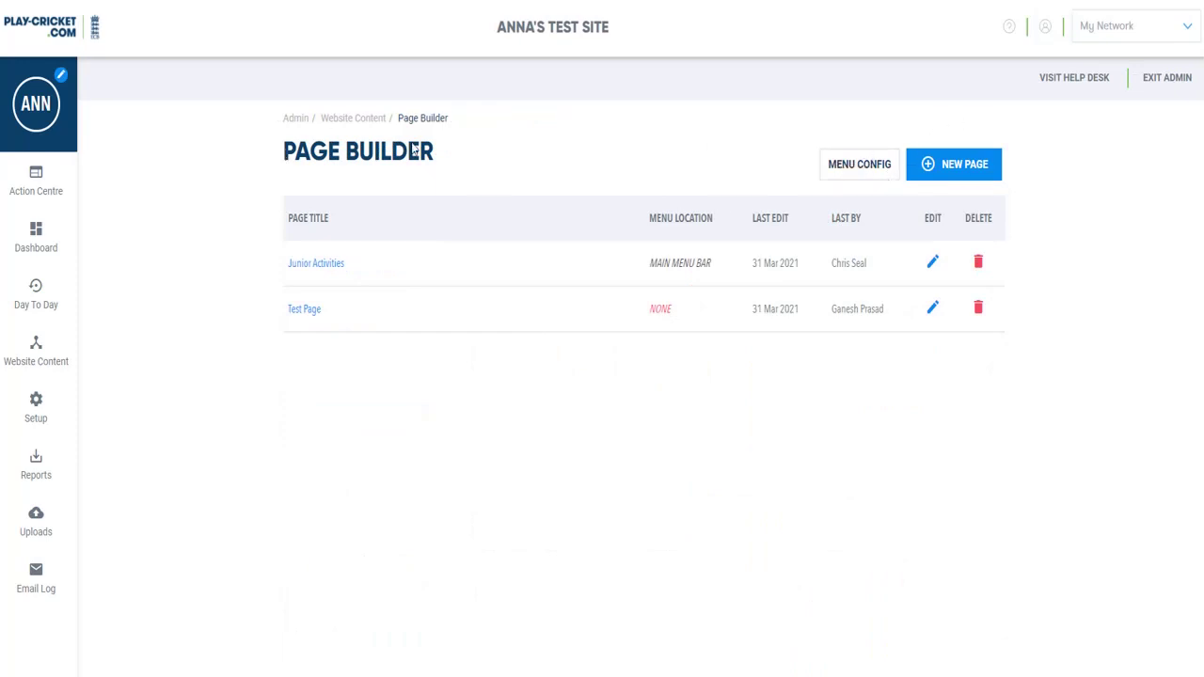
click(42, 348)
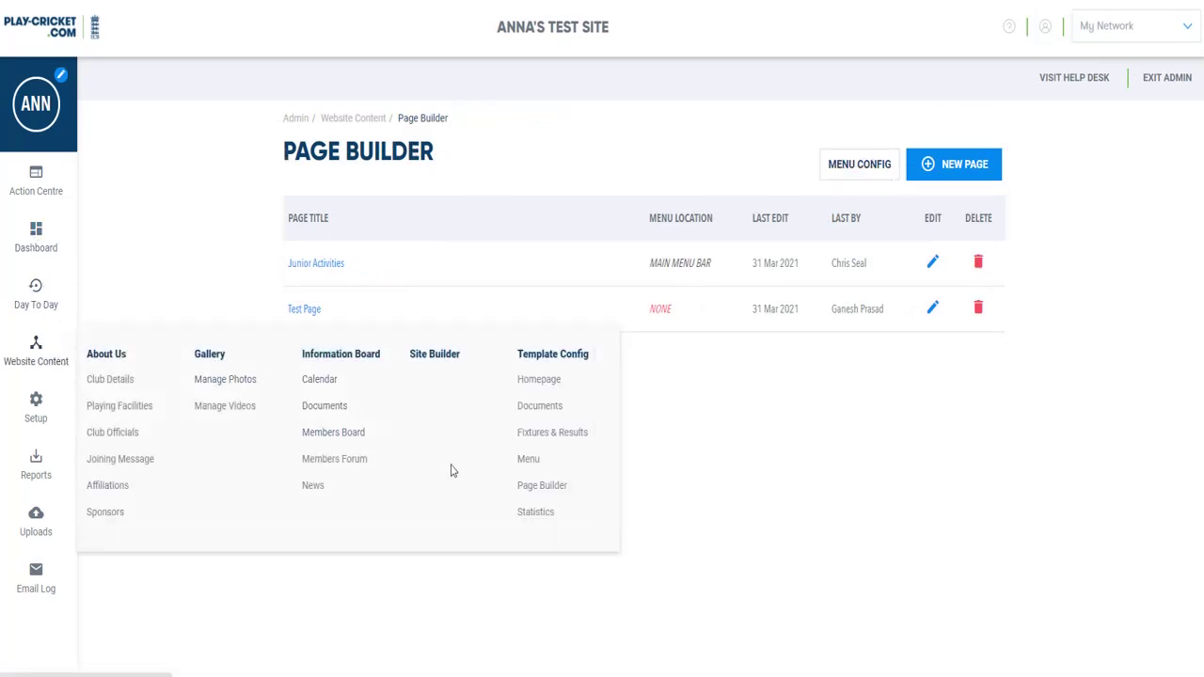
click(529, 461)
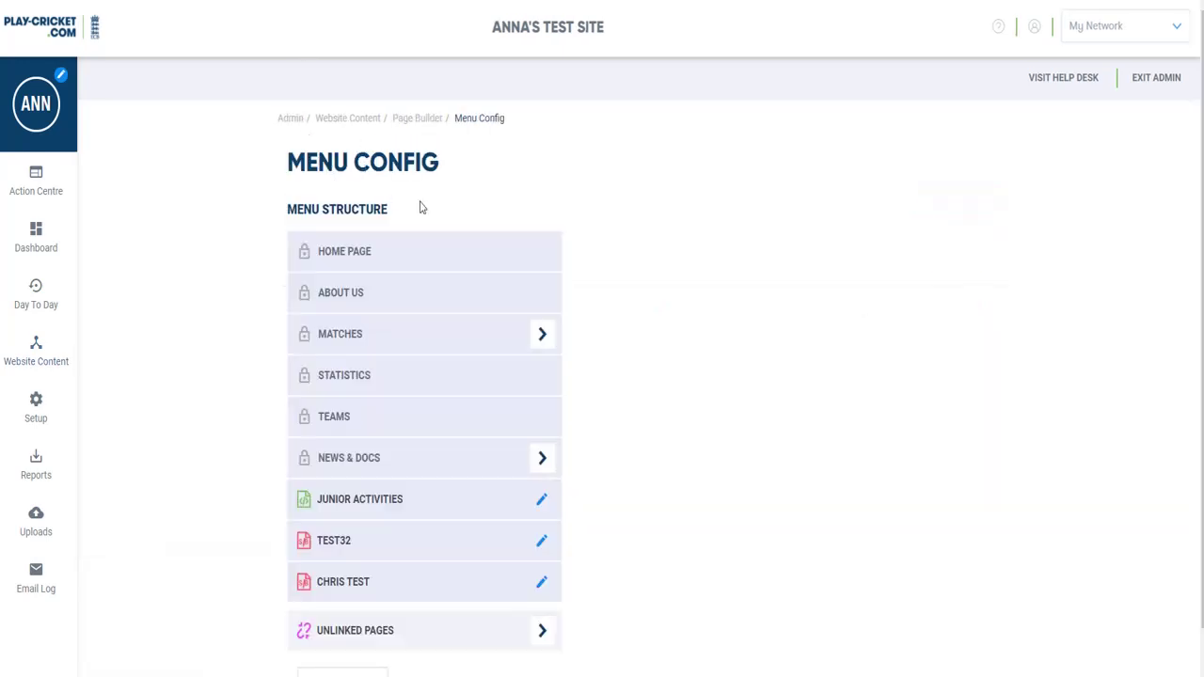
scroll(422, 200, down, 1)
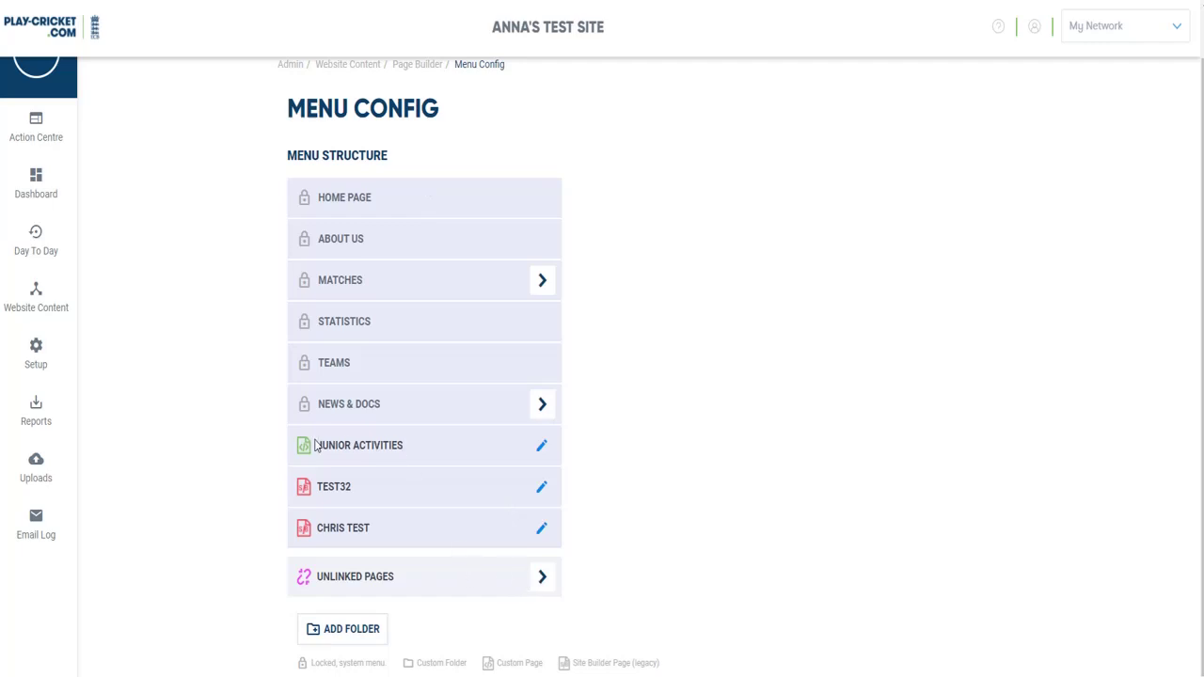
Step: Add a folder named 'Activities' positioned ABOVE Junior Activities and save it
click(336, 634)
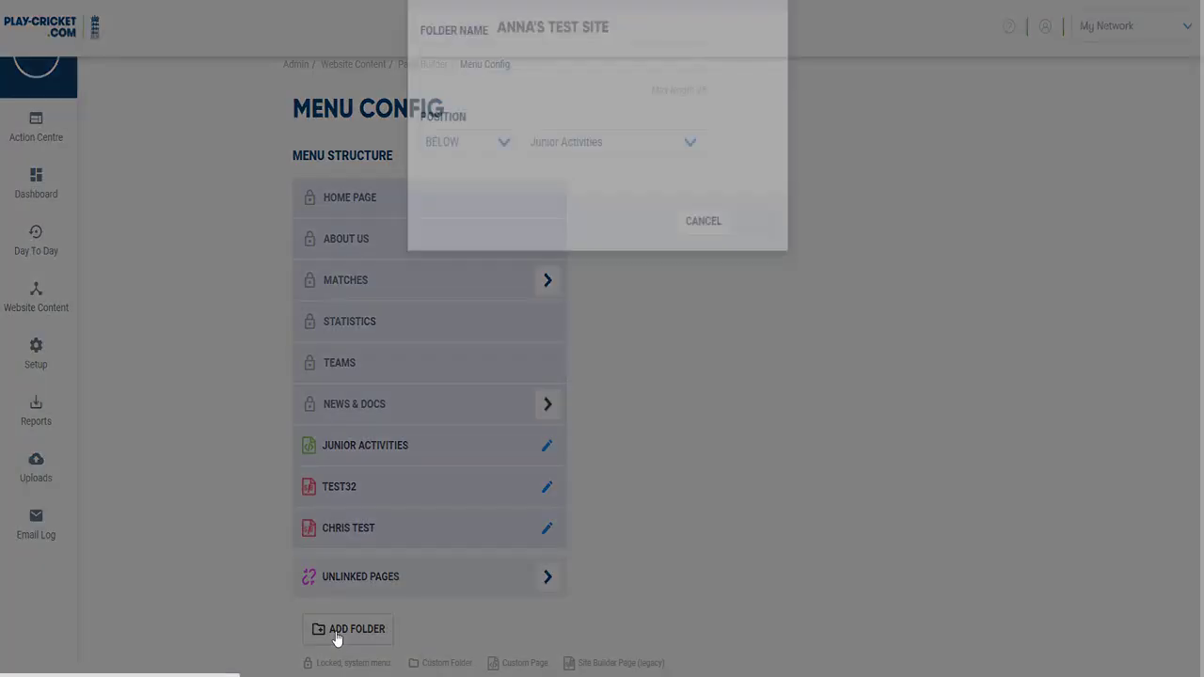
click(532, 112)
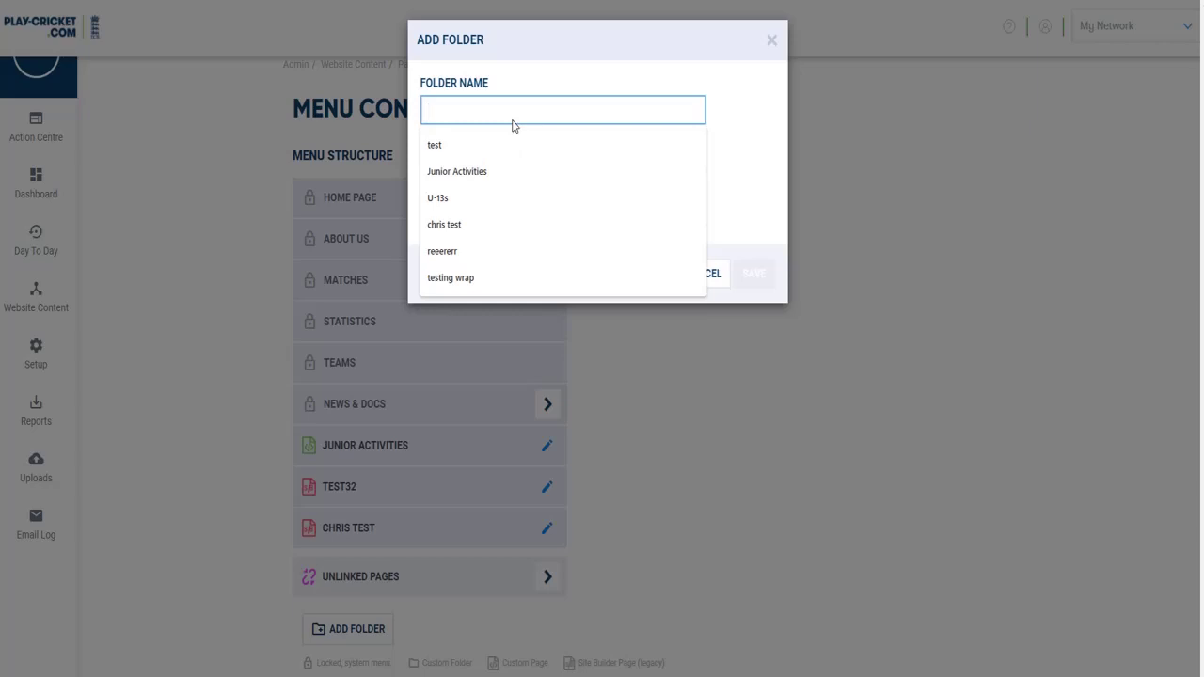
text(ac)
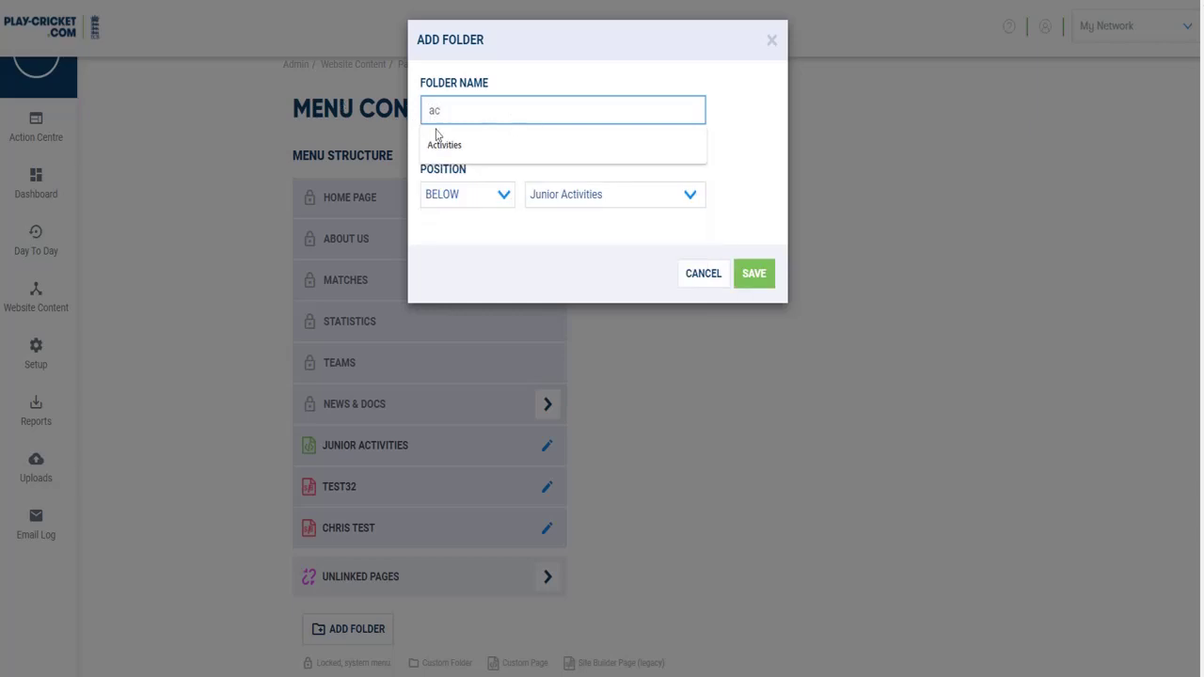
click(444, 145)
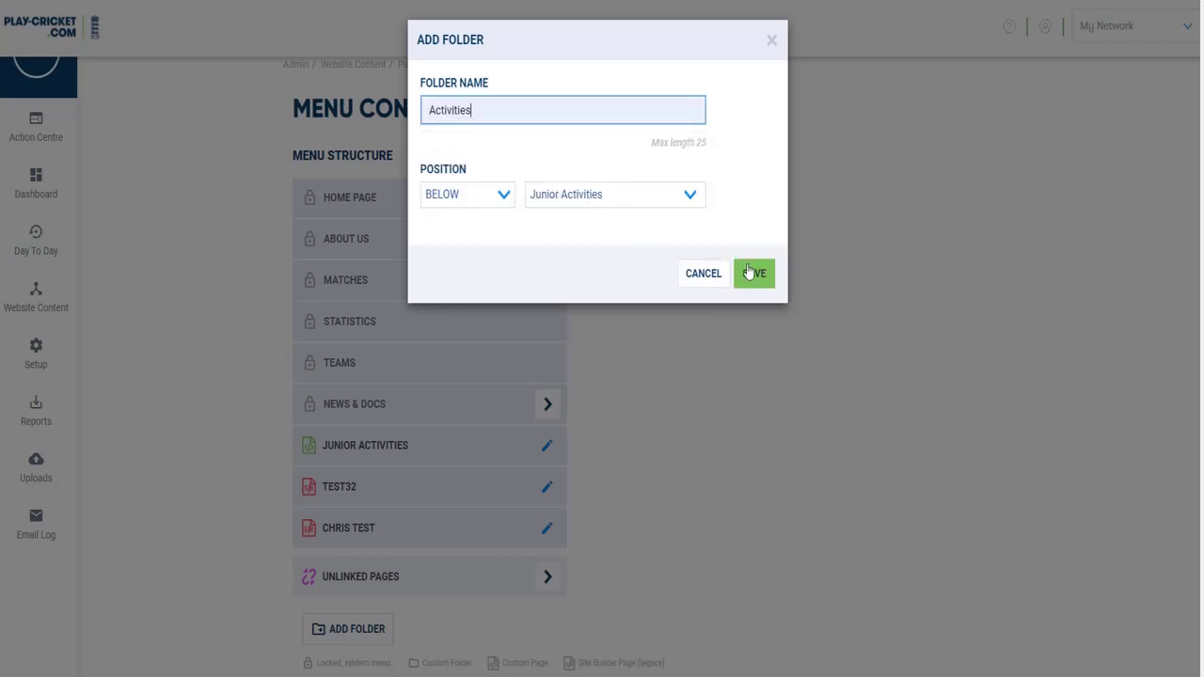
click(506, 195)
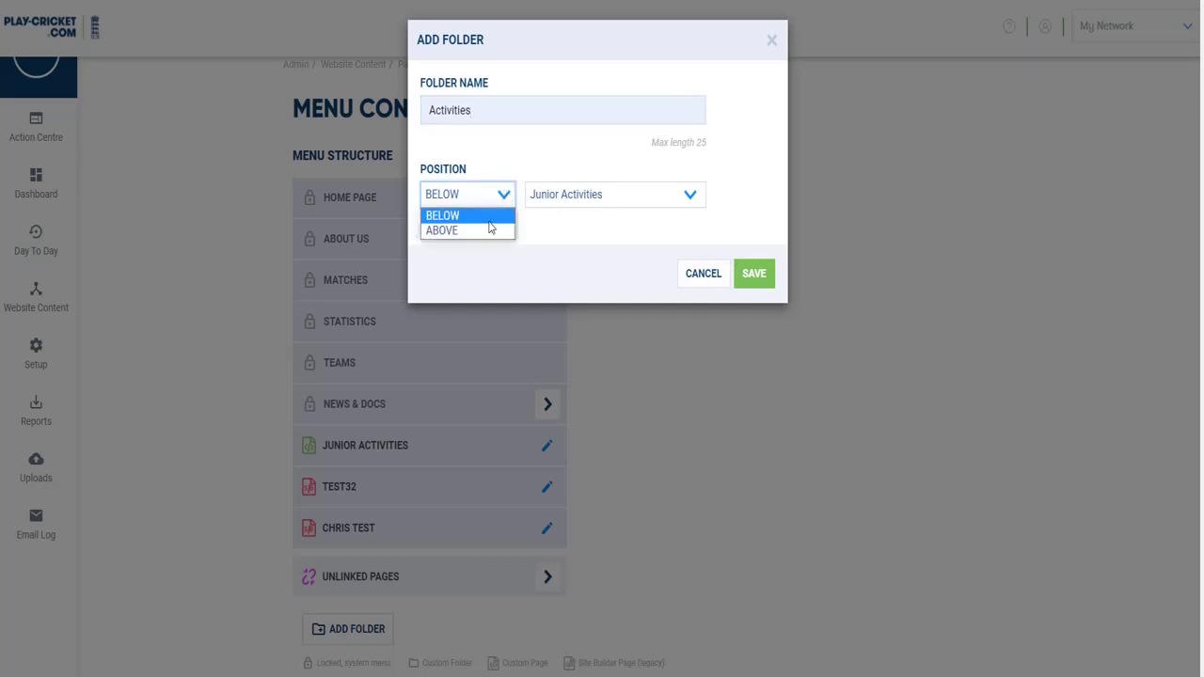
click(473, 231)
click(744, 279)
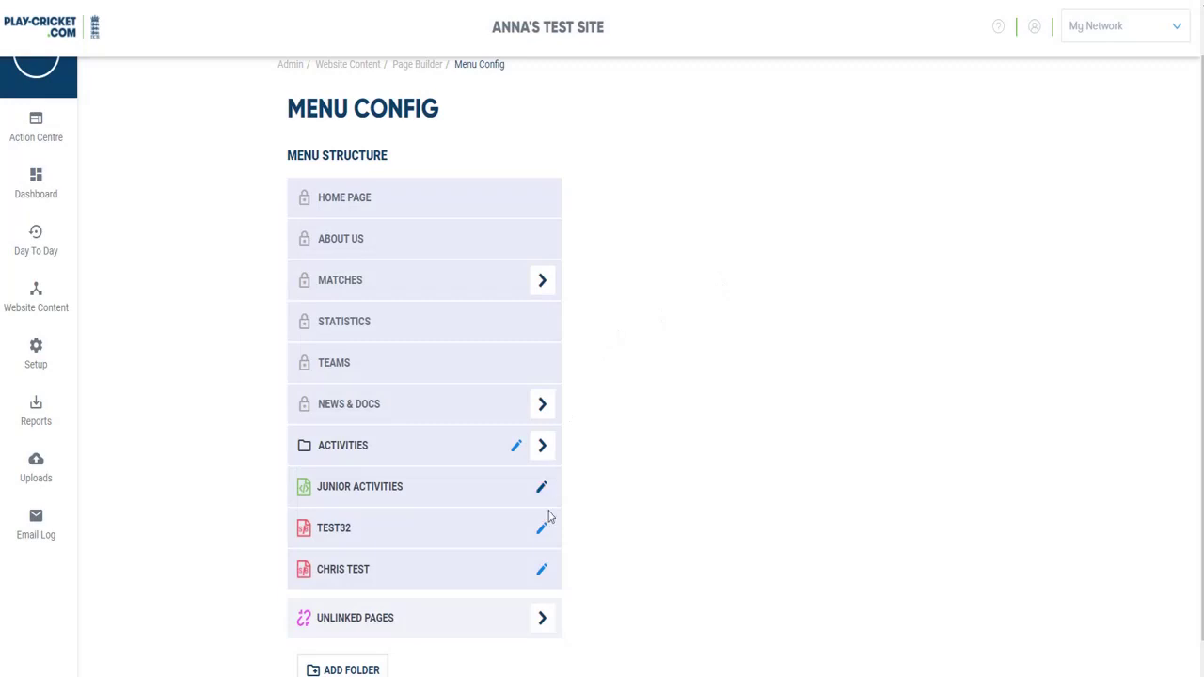
click(517, 450)
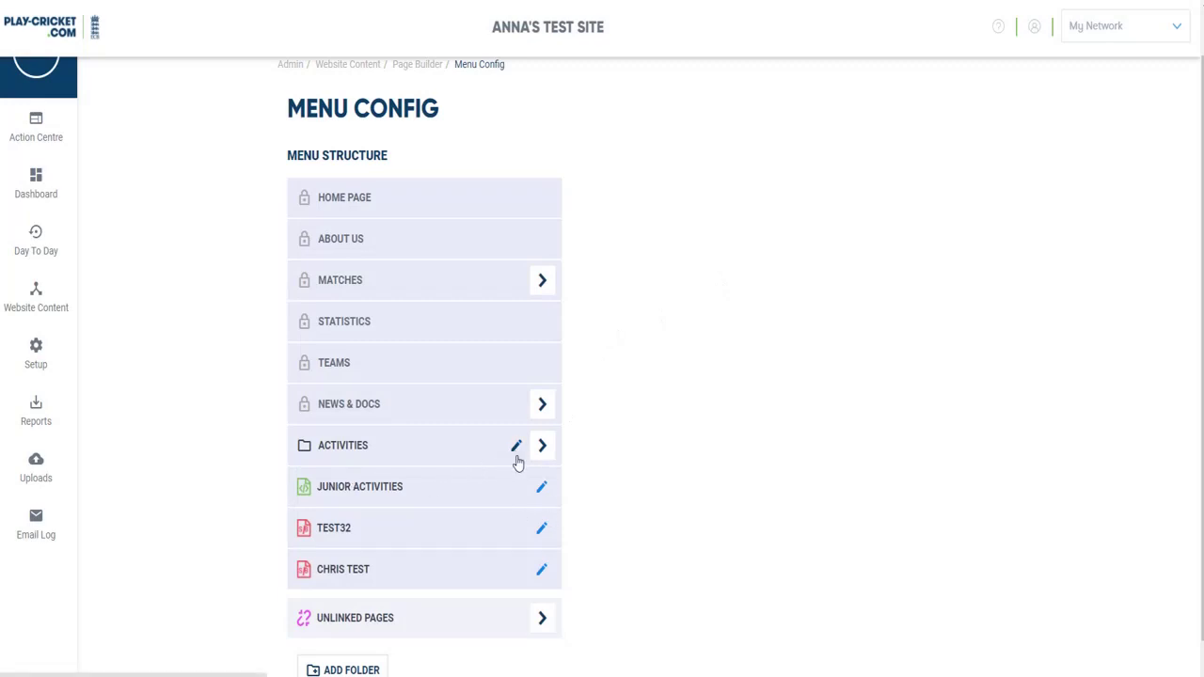
Step: Change Junior Activities' parent menu to Activities, save, and expand the folder to confirm
click(544, 490)
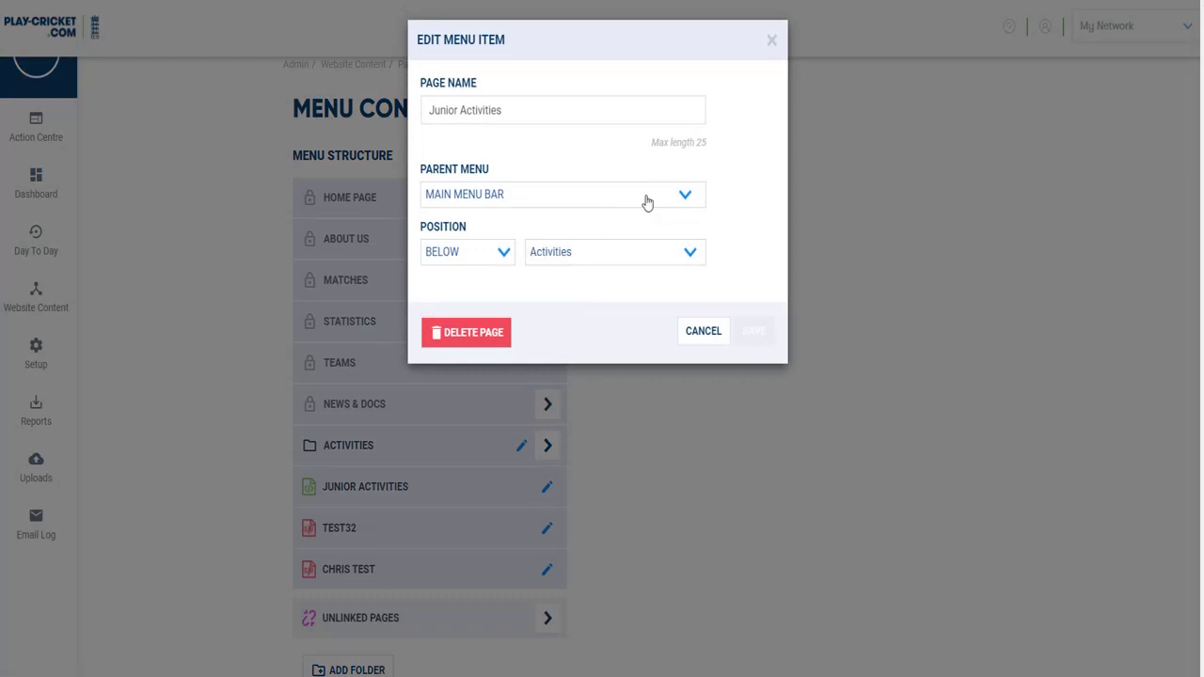
click(684, 196)
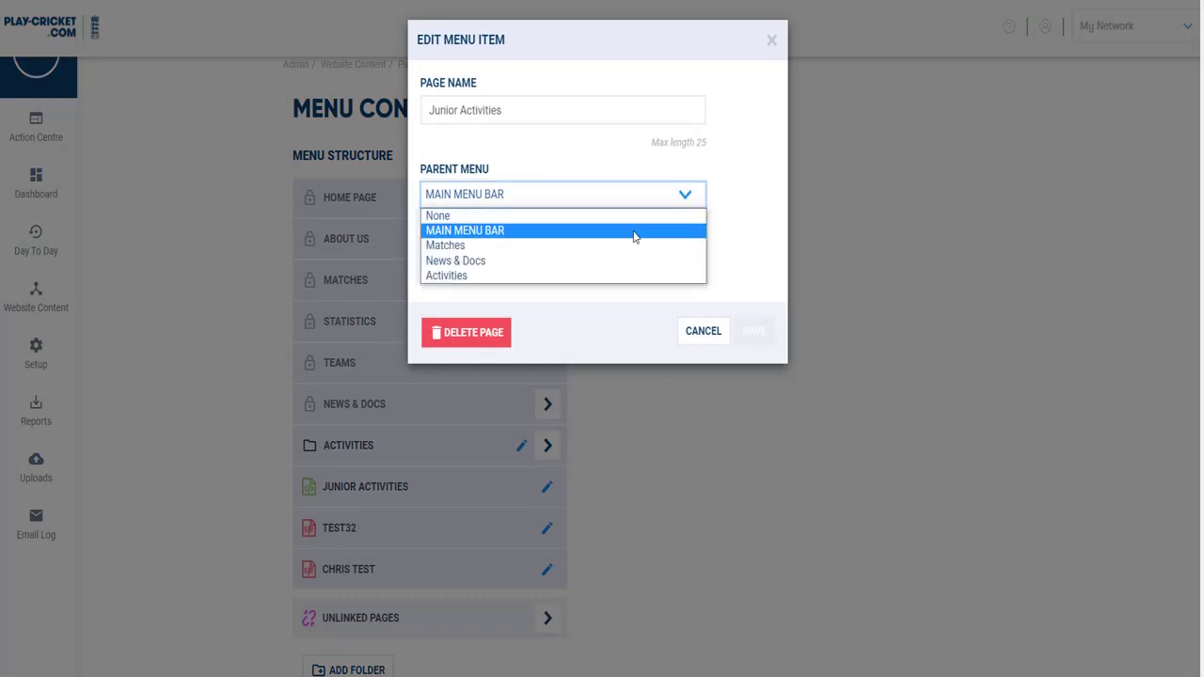
click(593, 275)
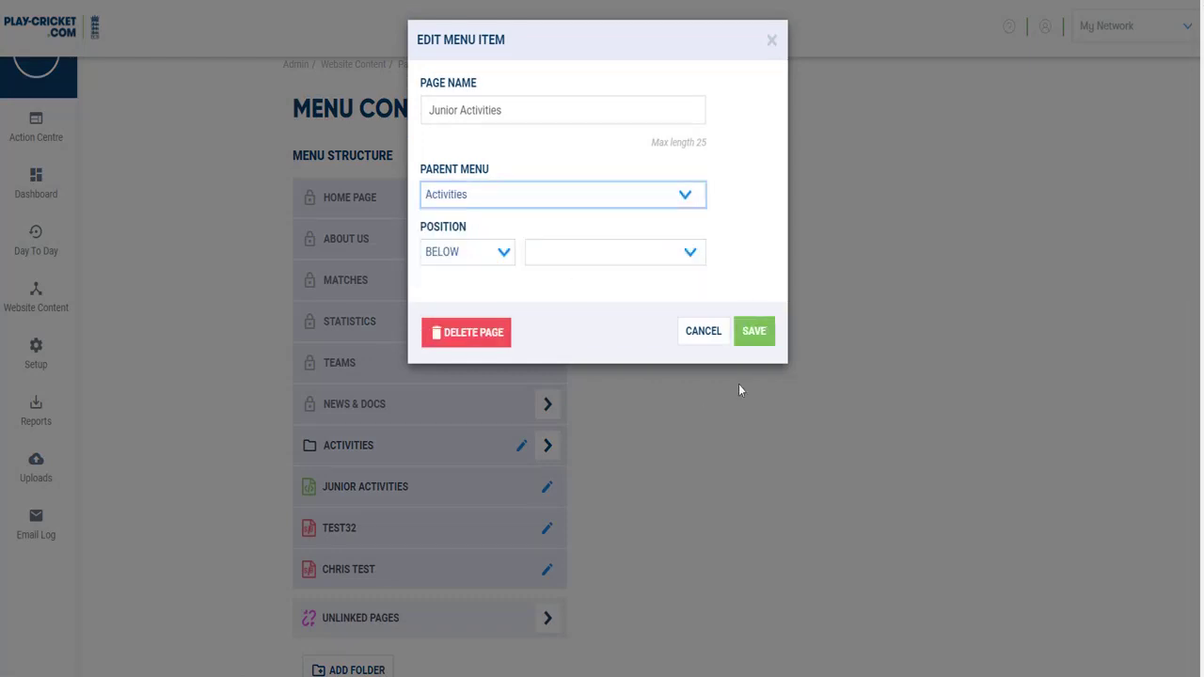
click(763, 340)
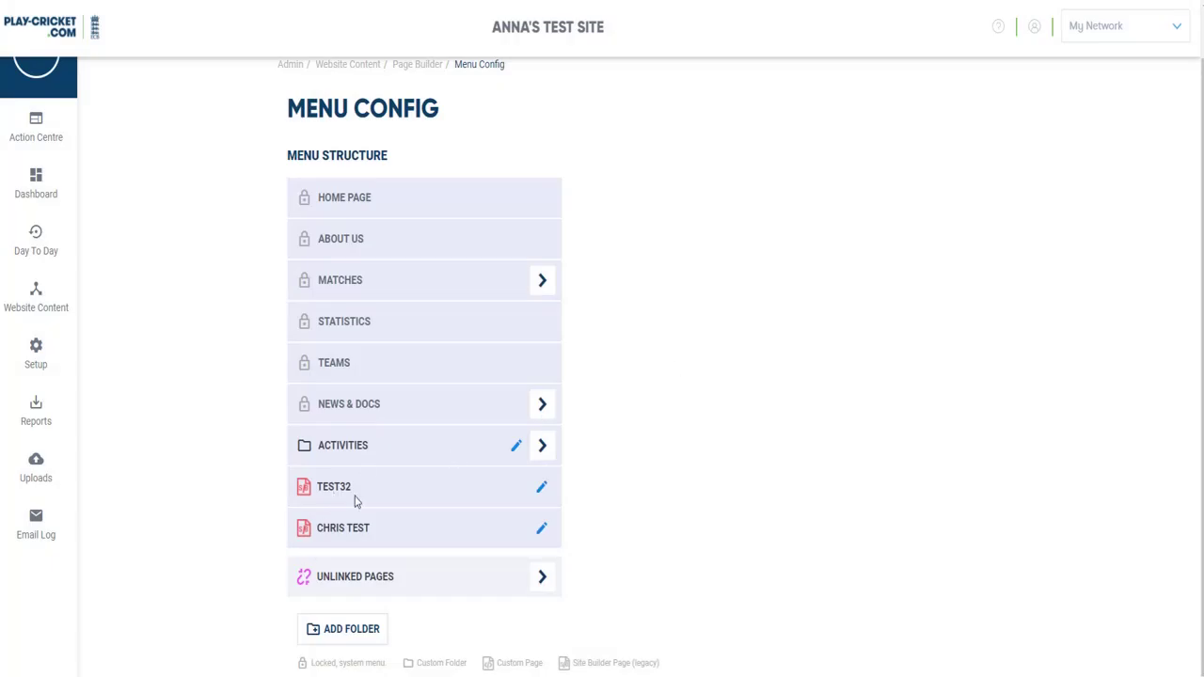
click(546, 454)
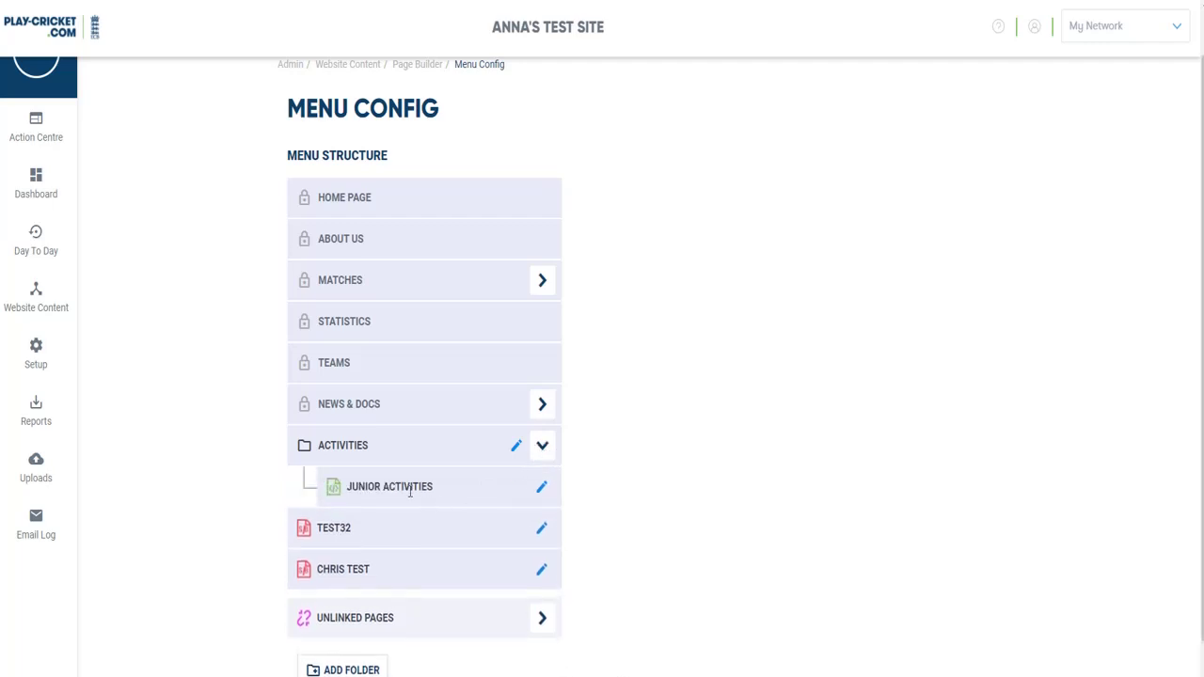
Step: Set TEST32's parent menu to Activities below Junior Activities, save, and verify the folder
click(542, 488)
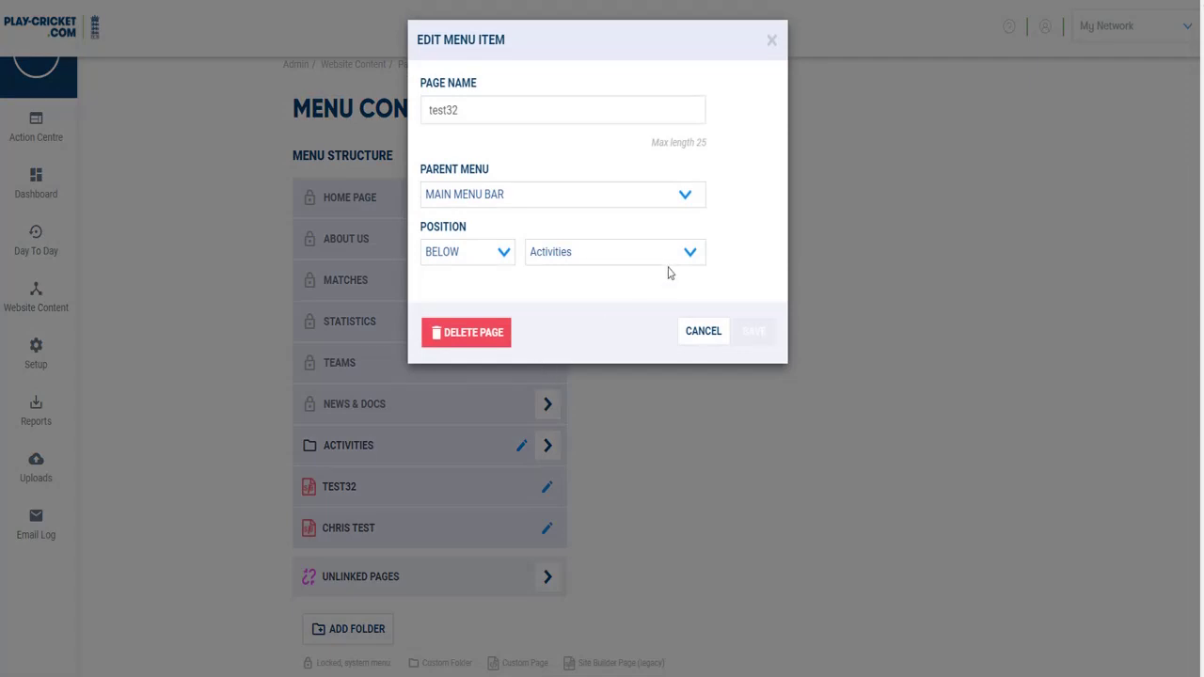
click(653, 200)
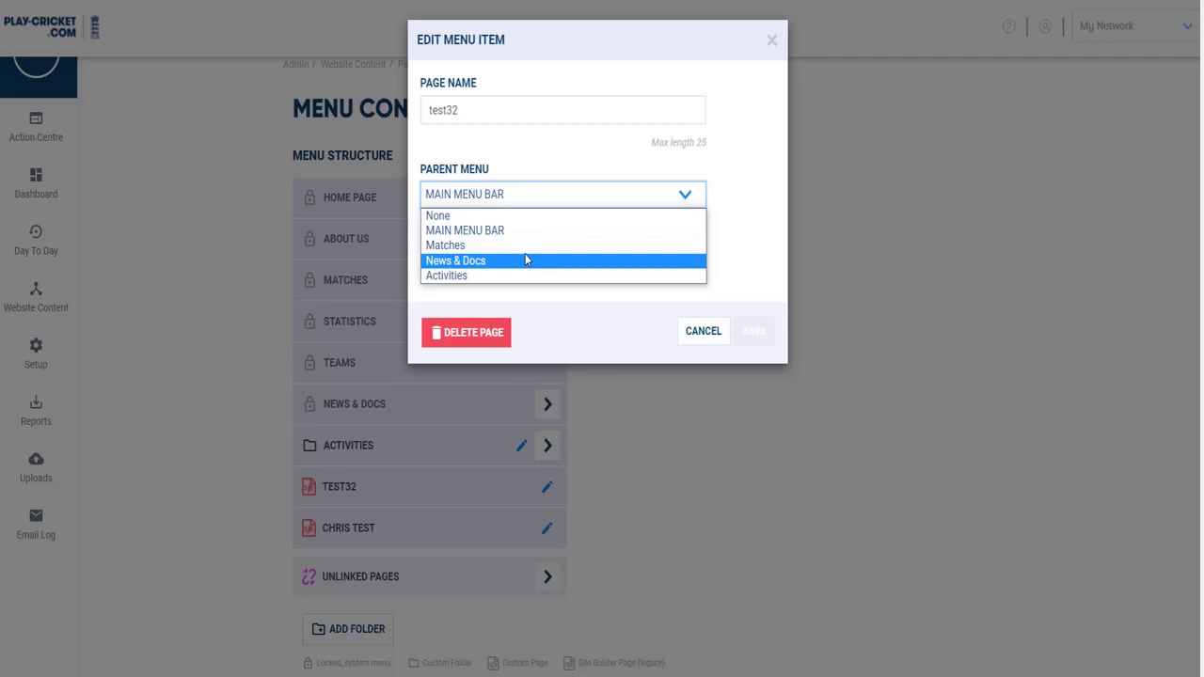
click(512, 275)
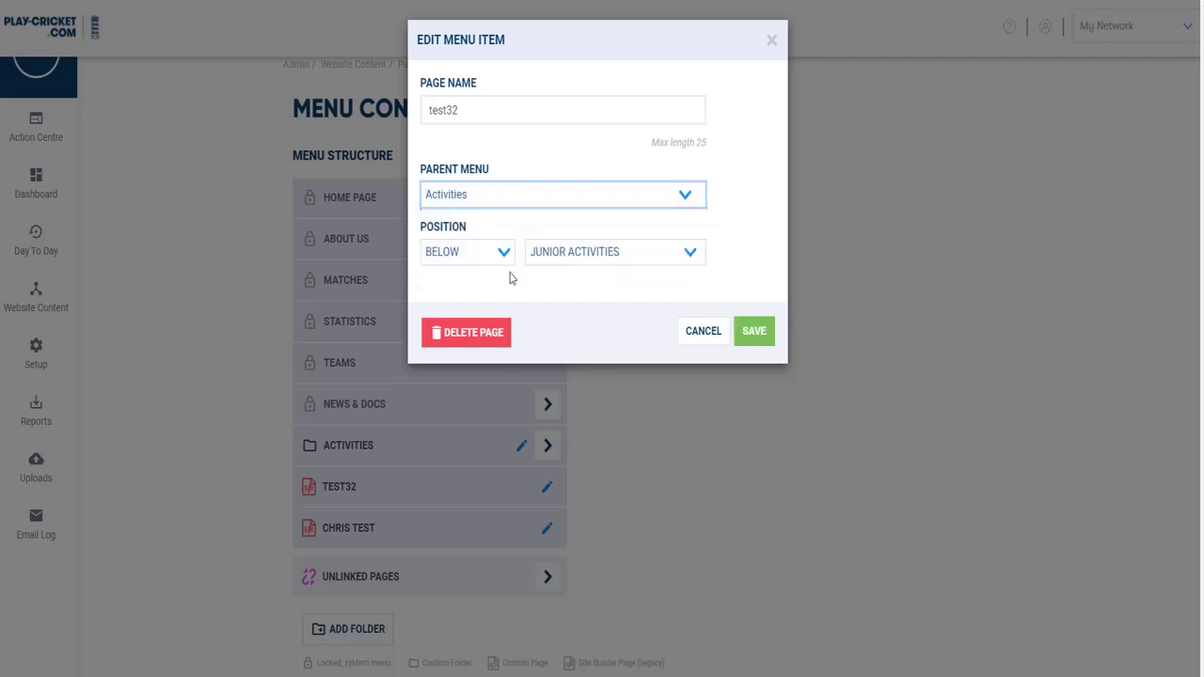
click(754, 334)
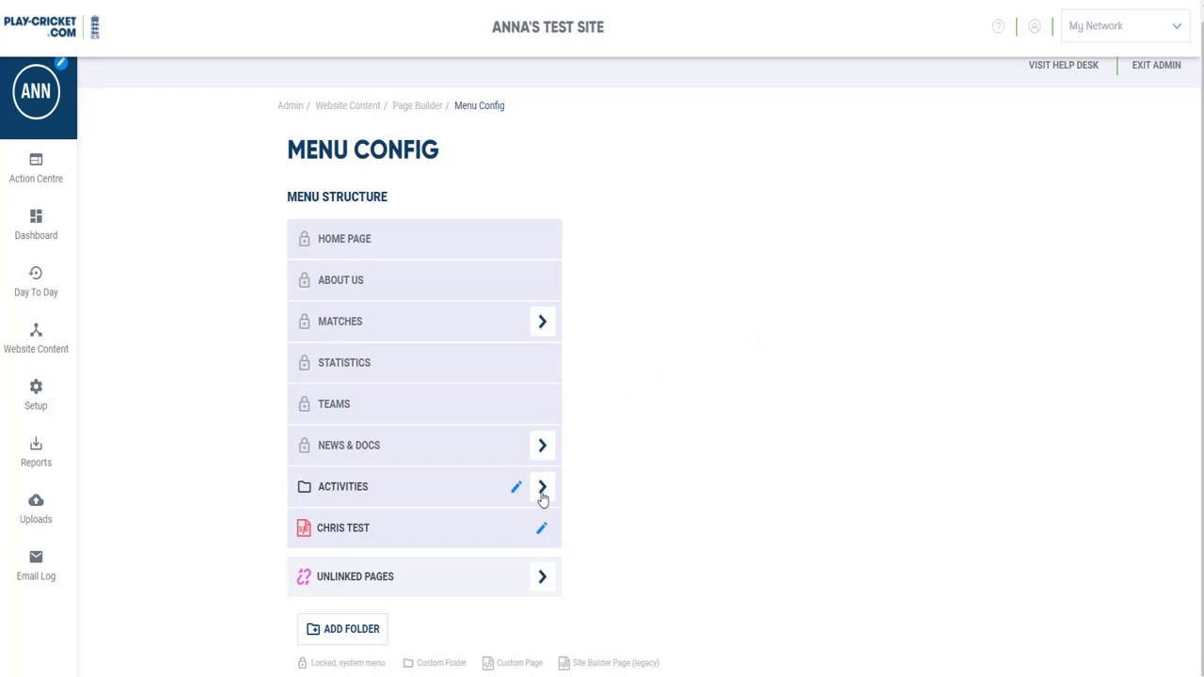
click(543, 489)
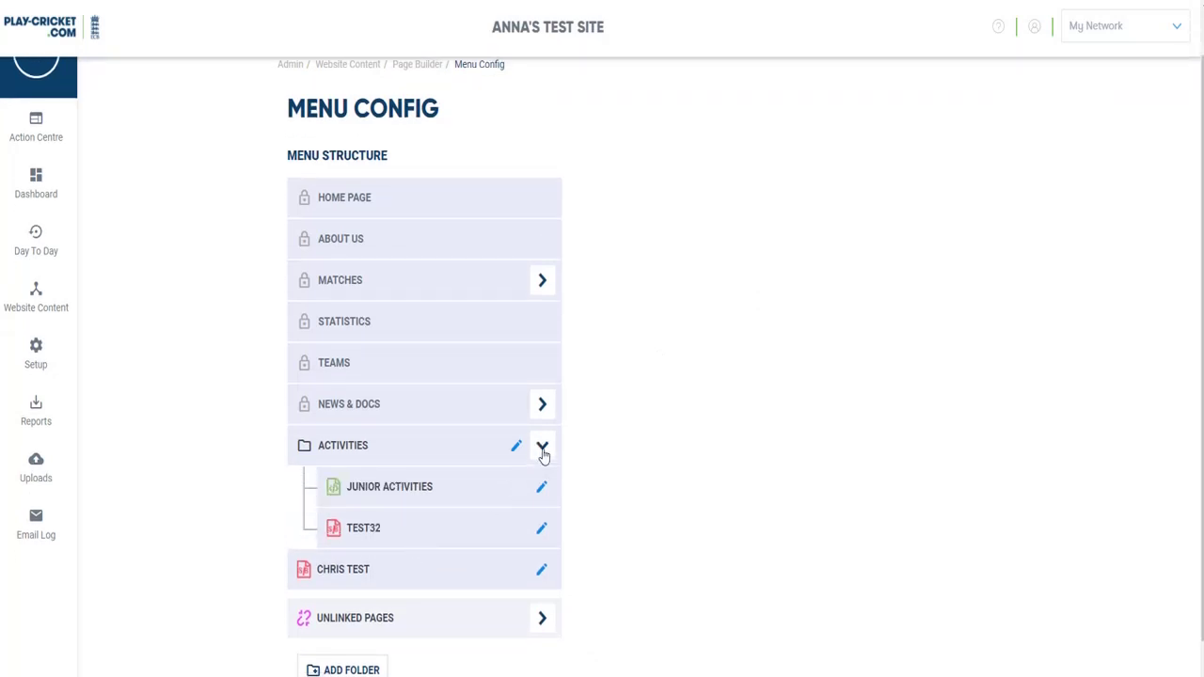
click(543, 448)
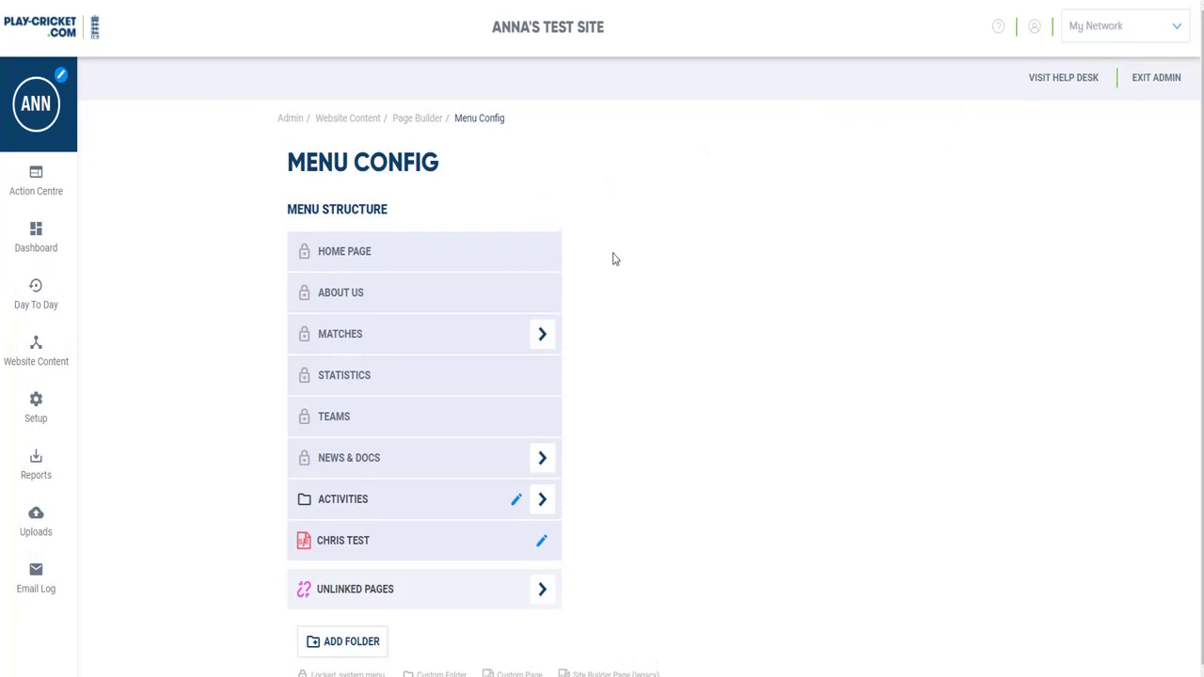
Step: Exit admin and open Junior Activities from the ACTIVITIES menu on the live site
click(1157, 86)
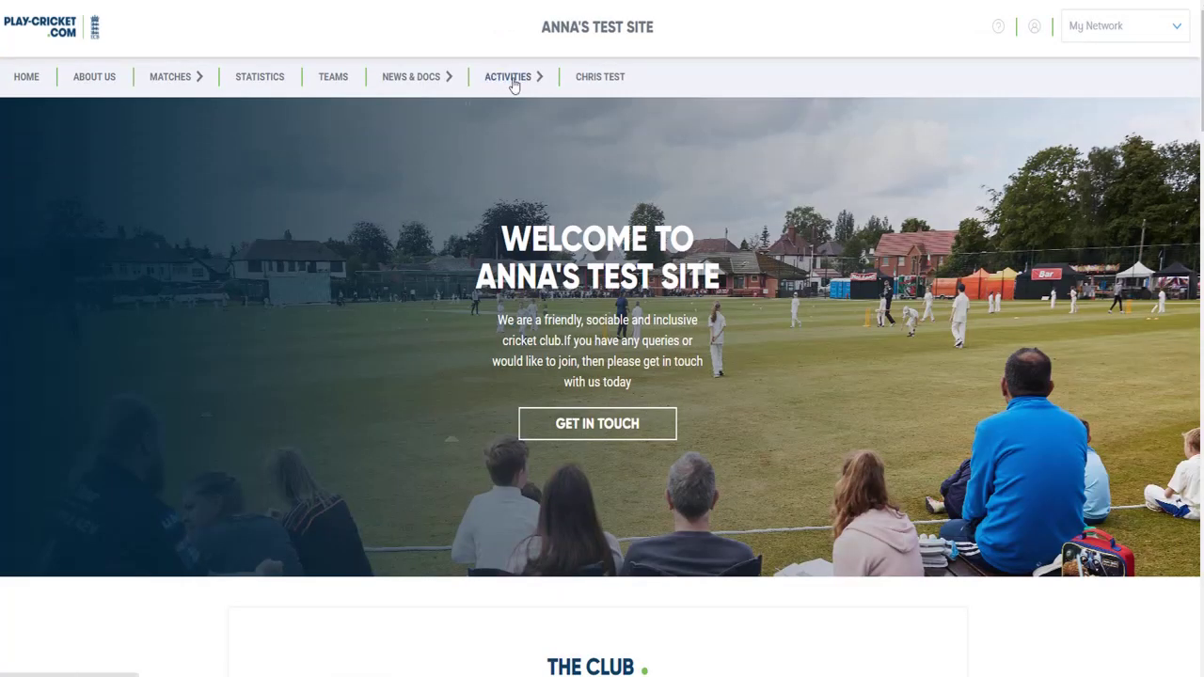
click(514, 86)
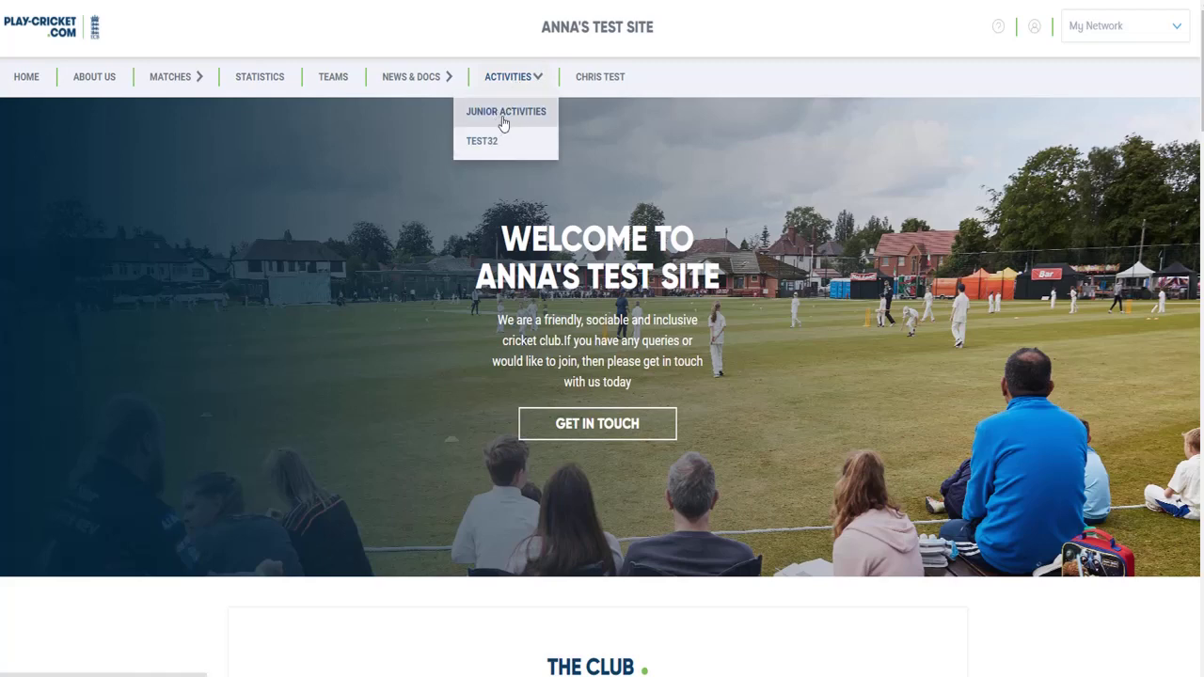
click(506, 113)
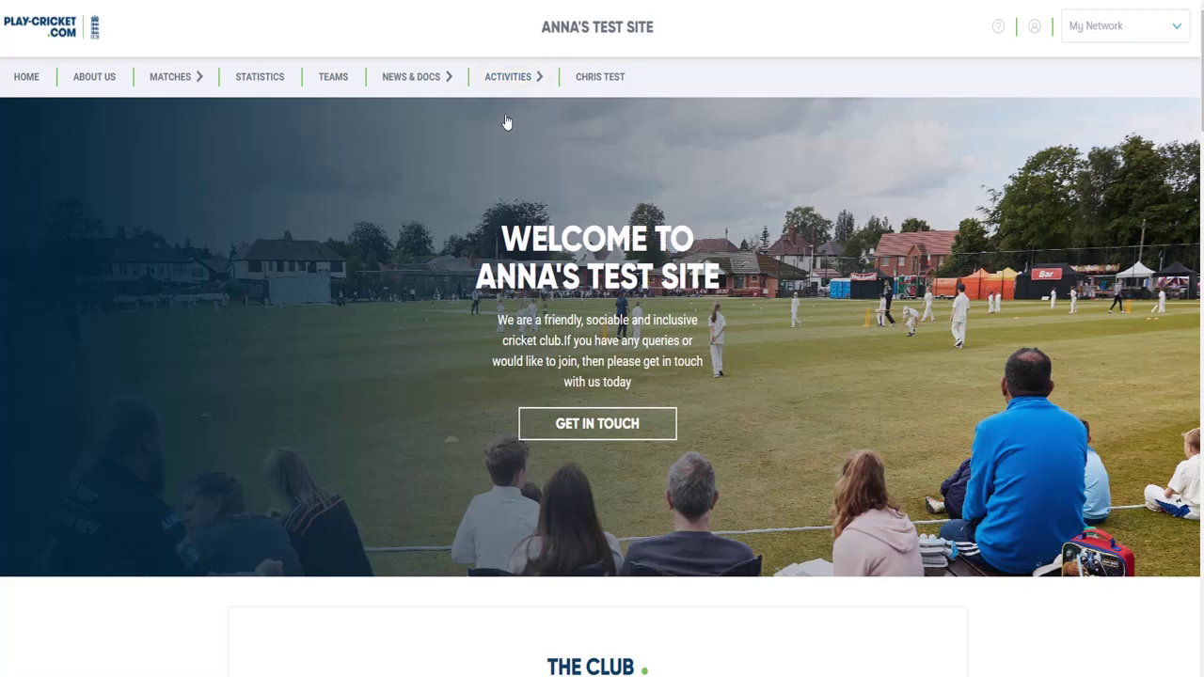